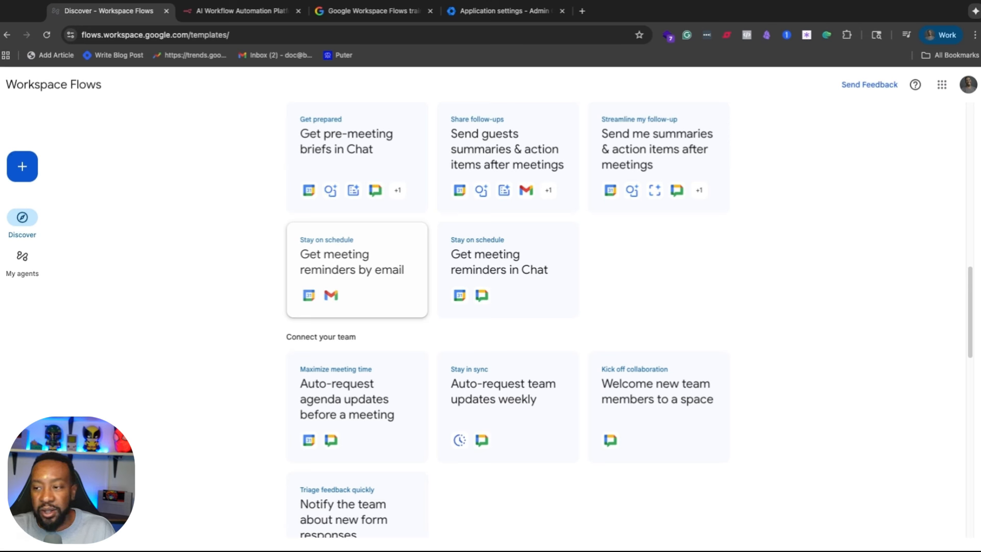
Browse the agent template gallery, and look at the starter options of a blank agent before returning to Discover.
scroll(384, 368, "down", 15)
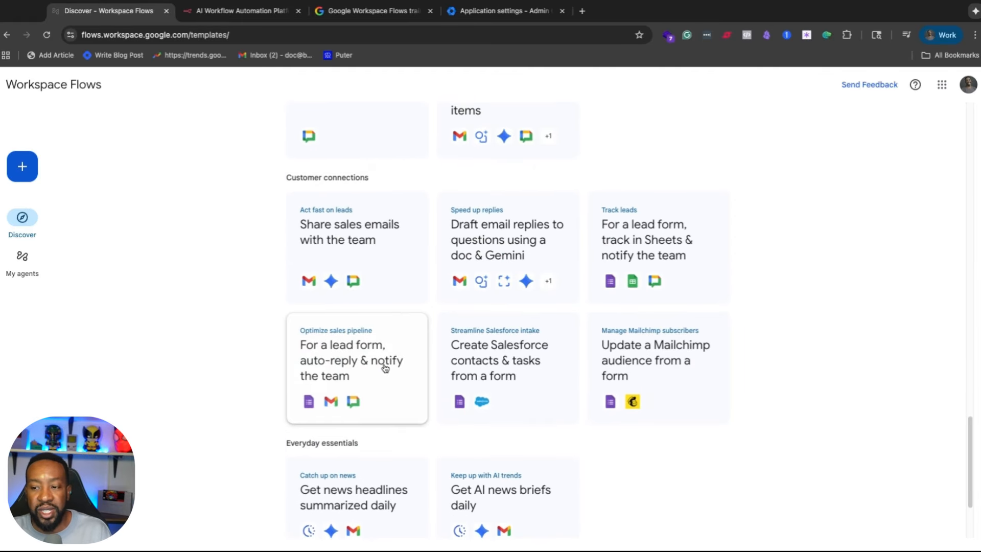
scroll(384, 367, "up", 9)
scroll(384, 367, "up", 10)
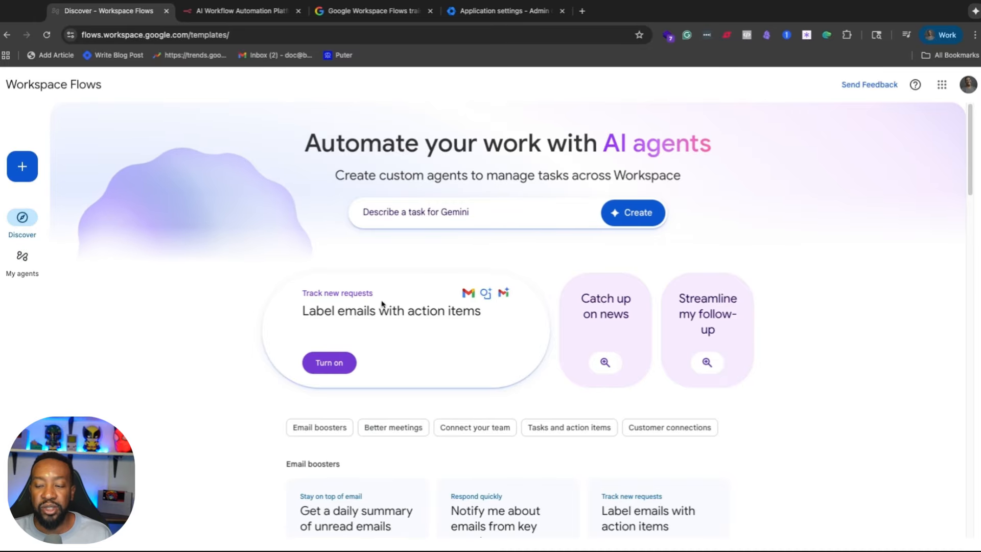
scroll(382, 304, "down", 6)
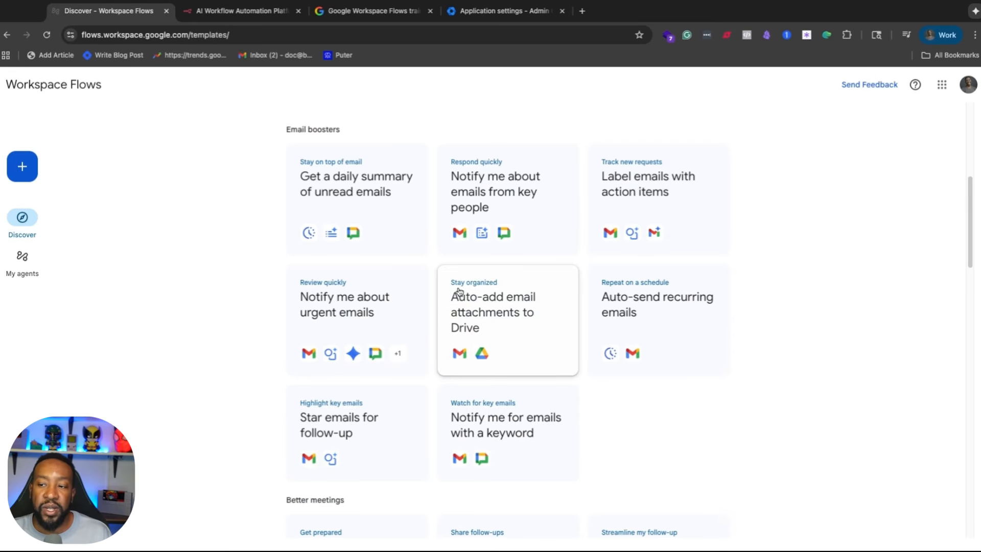
scroll(455, 259, "down", 1)
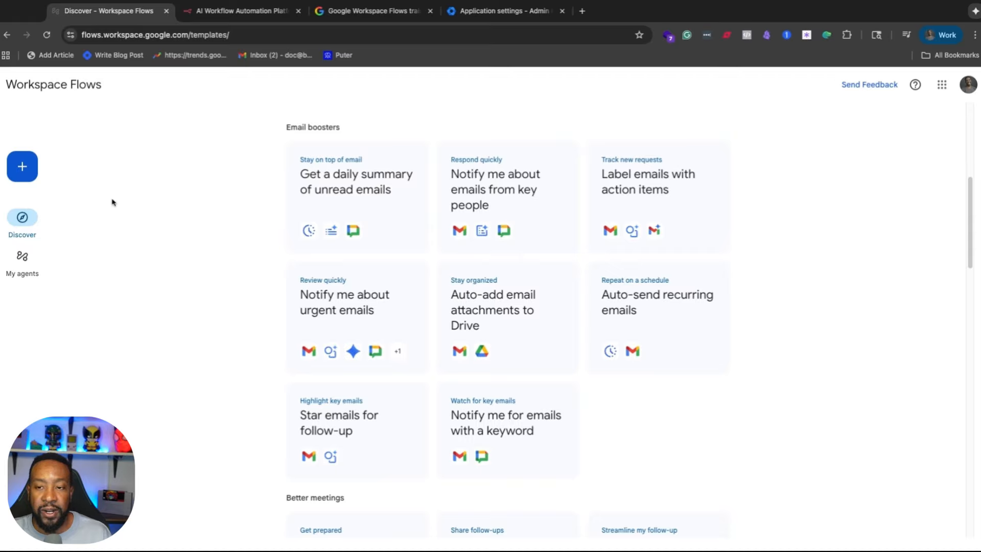
left_click(22, 168)
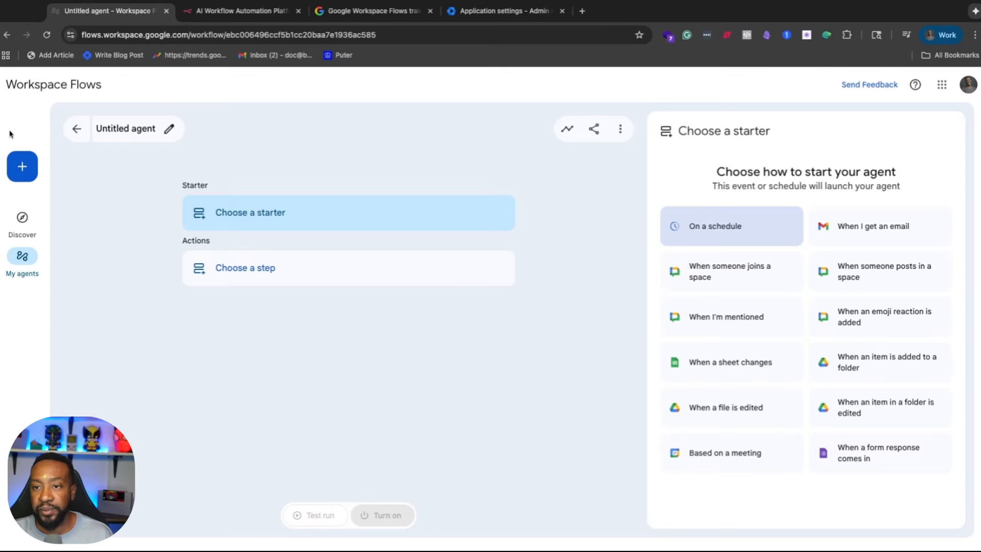
left_click(23, 219)
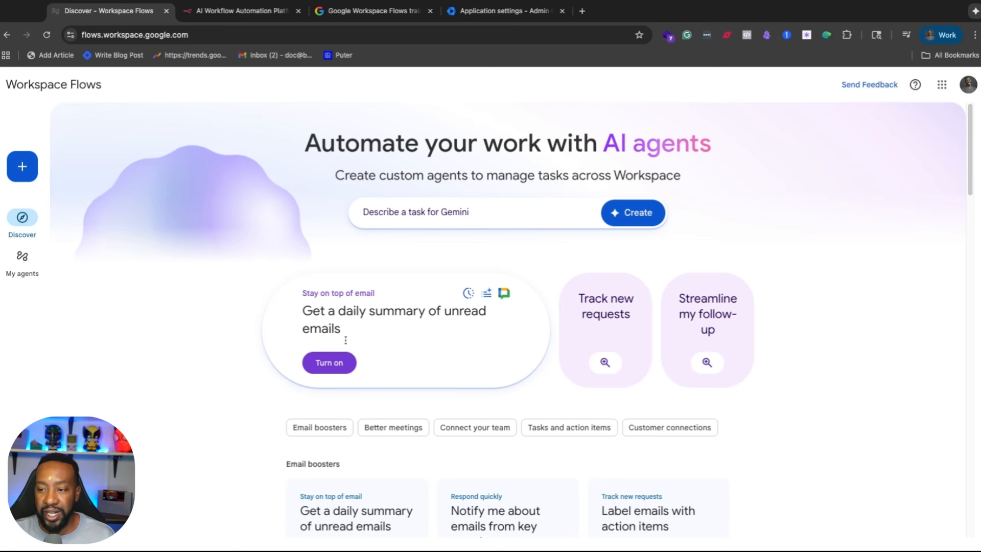
Turn on the featured "Get a daily summary of unread emails" agent and review the steps of its test run.
left_click(339, 370)
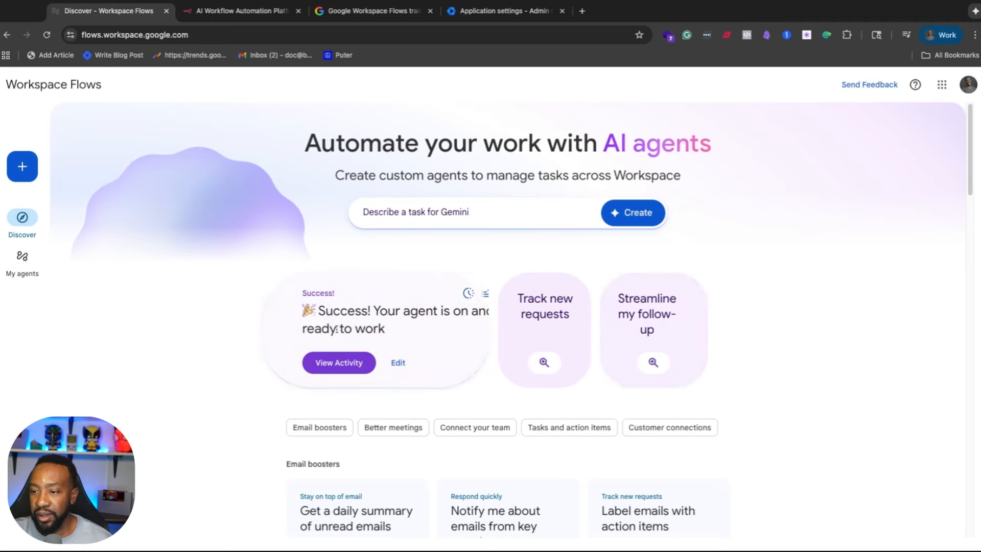
left_click(350, 367)
scroll(348, 296, "down", 2)
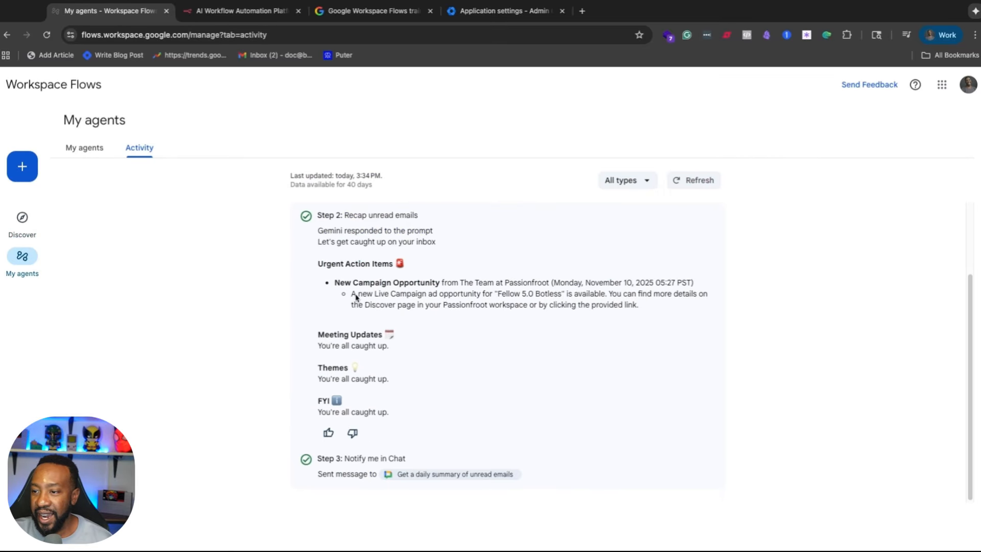
scroll(352, 291, "up", 2)
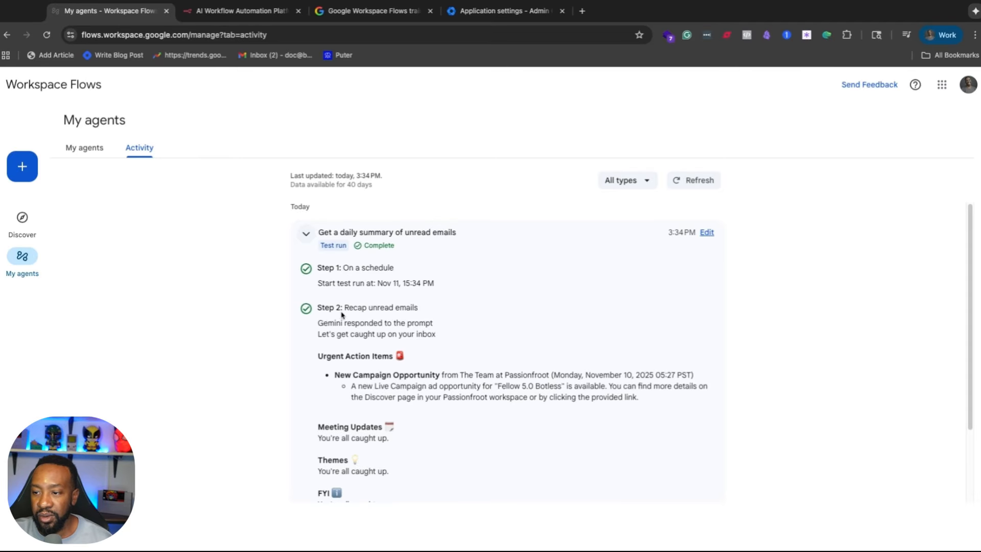
scroll(339, 313, "down", 2)
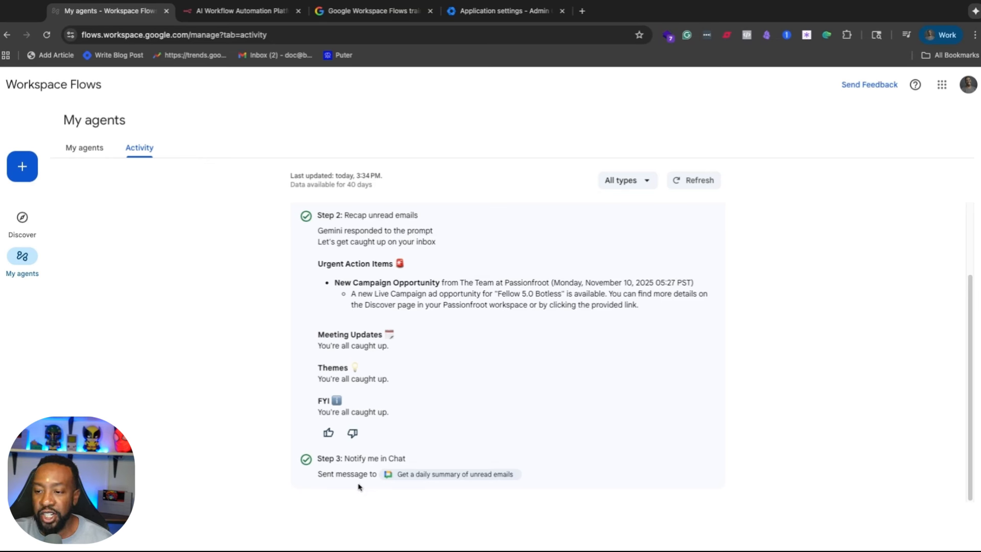
left_click_drag(317, 477, 500, 471)
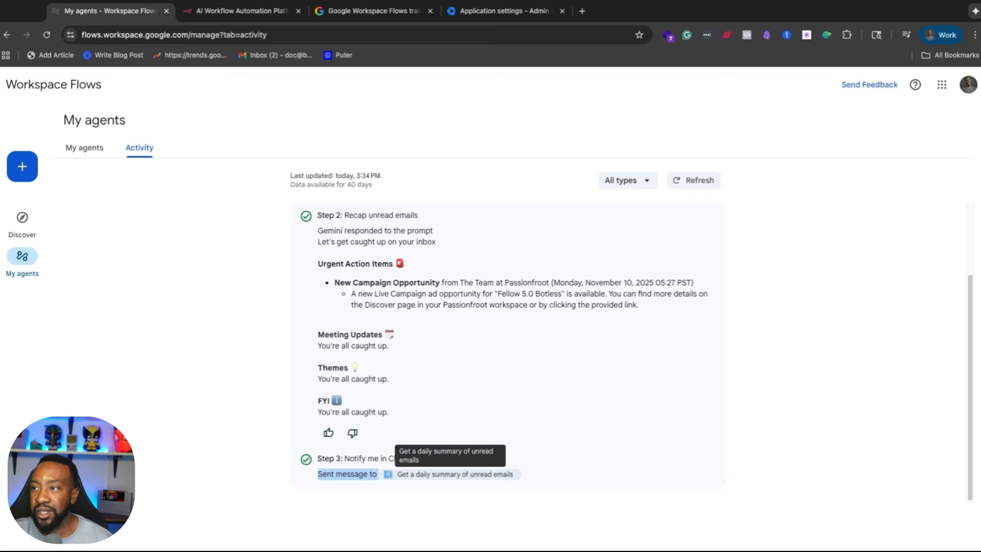
Switch to Gmail Chat and read the Workspace Flows message in the "Get a daily summary of unread emails" conversation.
left_click(304, 2)
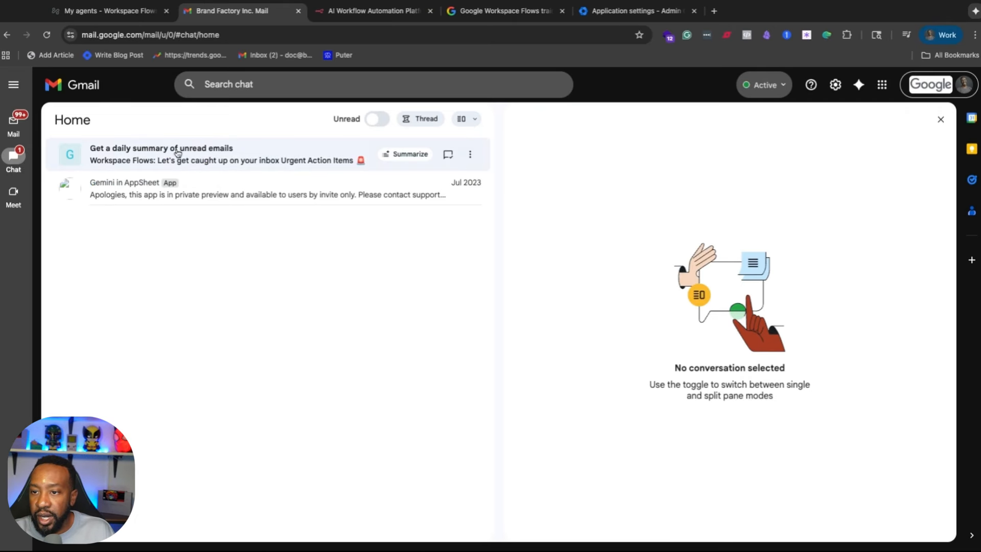
left_click(178, 153)
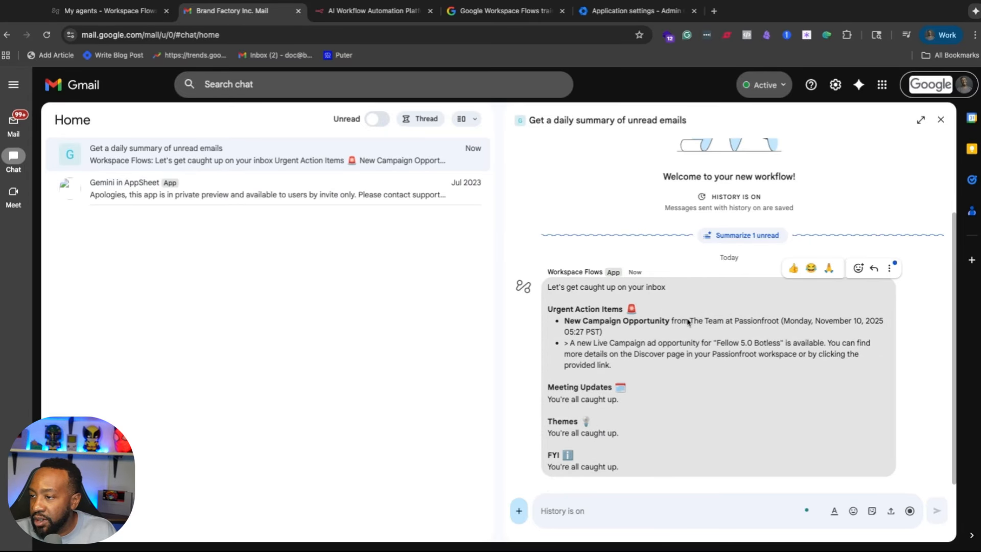
scroll(663, 317, "up", 2)
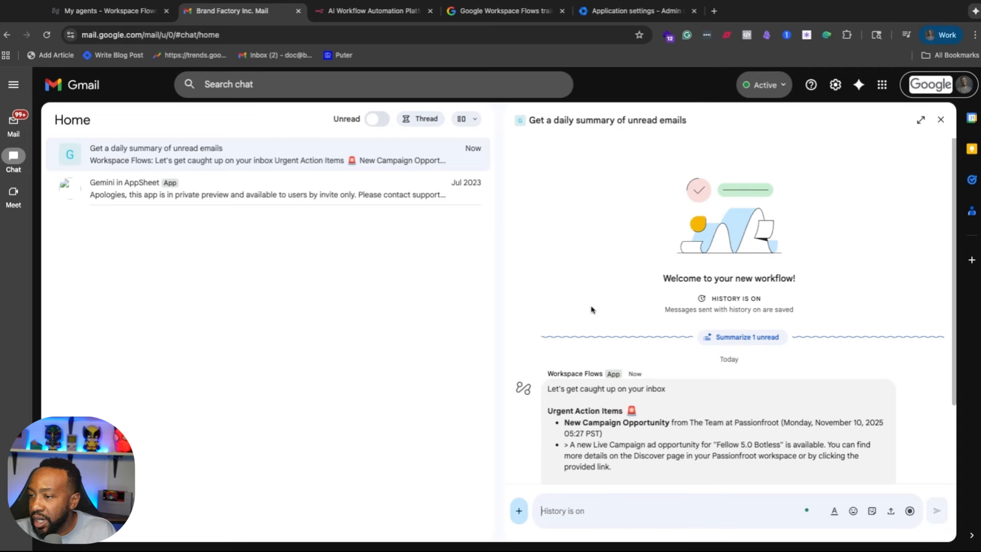
scroll(592, 316, "down", 3)
scroll(632, 343, "up", 3)
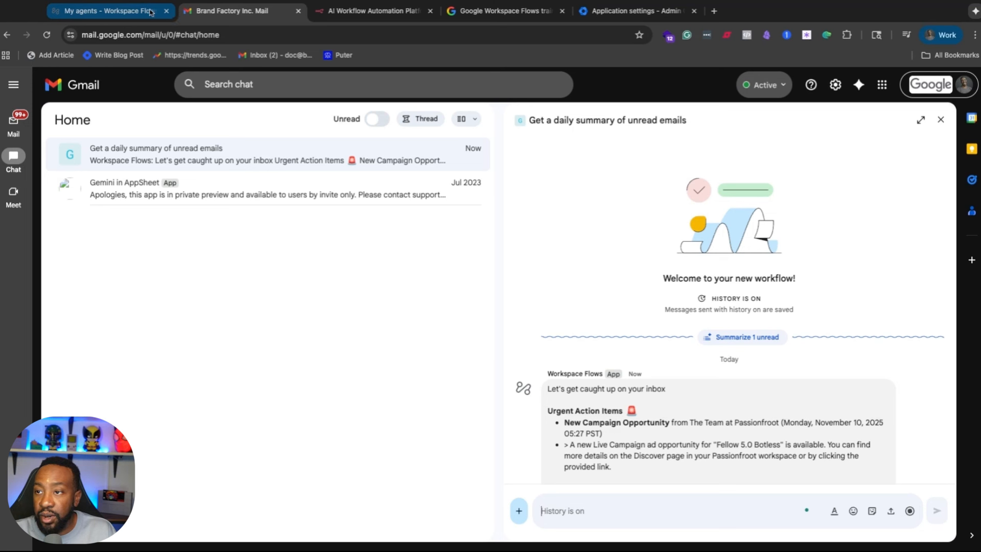
Switch back to Workspace Flows and filter the Discover templates by Better meetings.
left_click(124, 12)
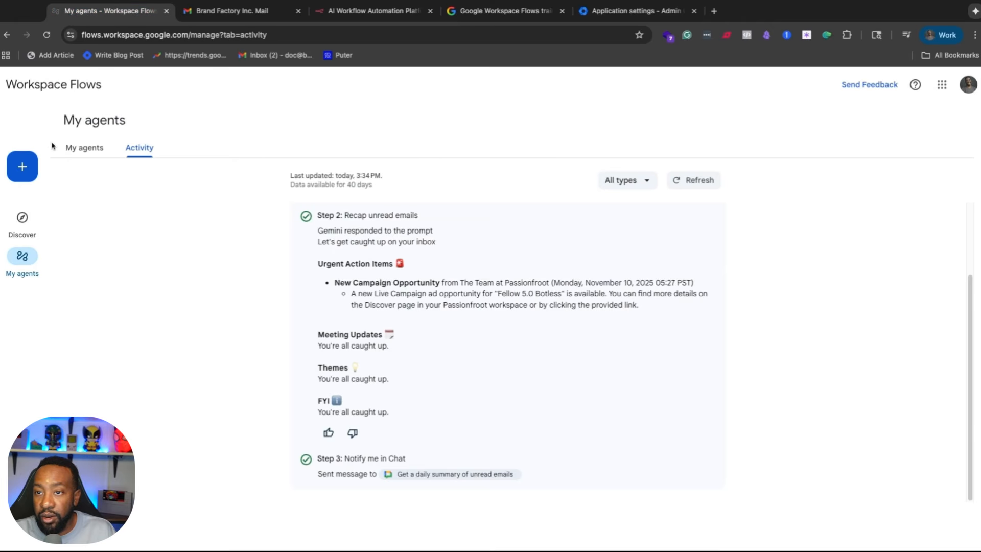
left_click(17, 218)
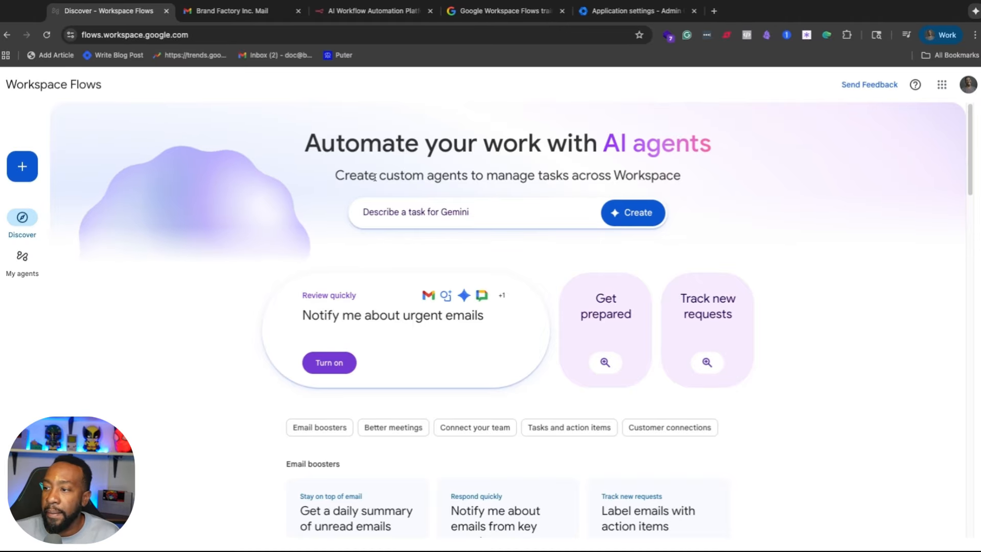
scroll(374, 177, "down", 5)
scroll(400, 204, "up", 2)
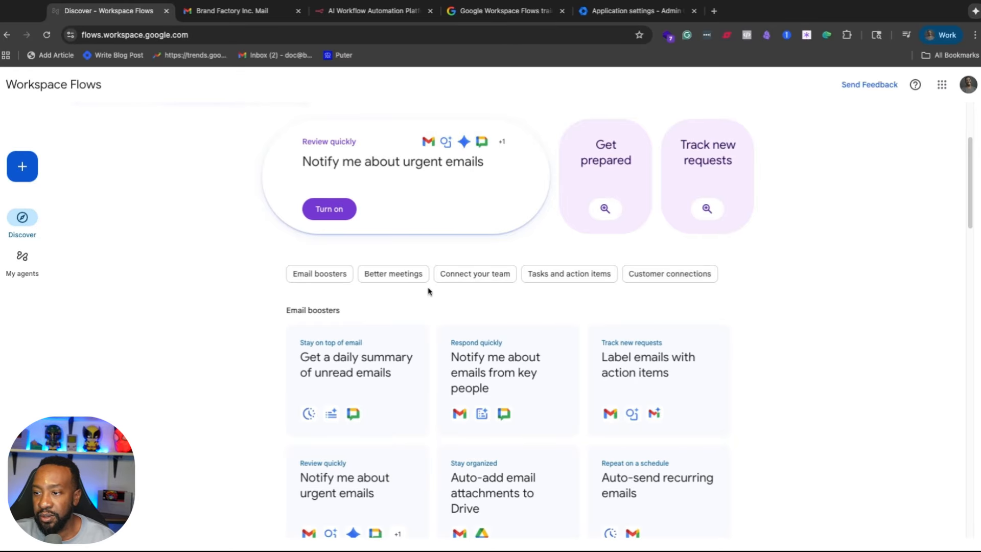
left_click(381, 281)
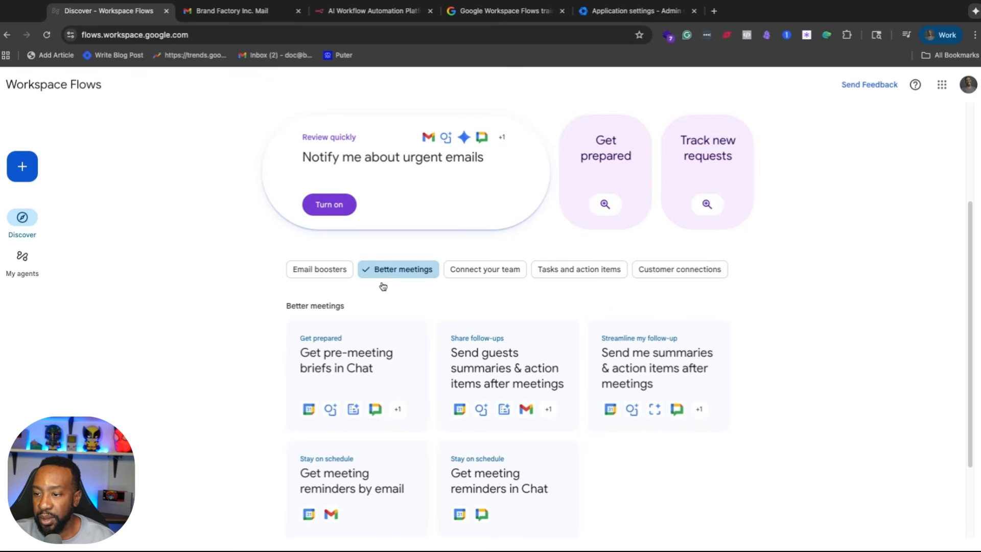
scroll(381, 284, "down", 1)
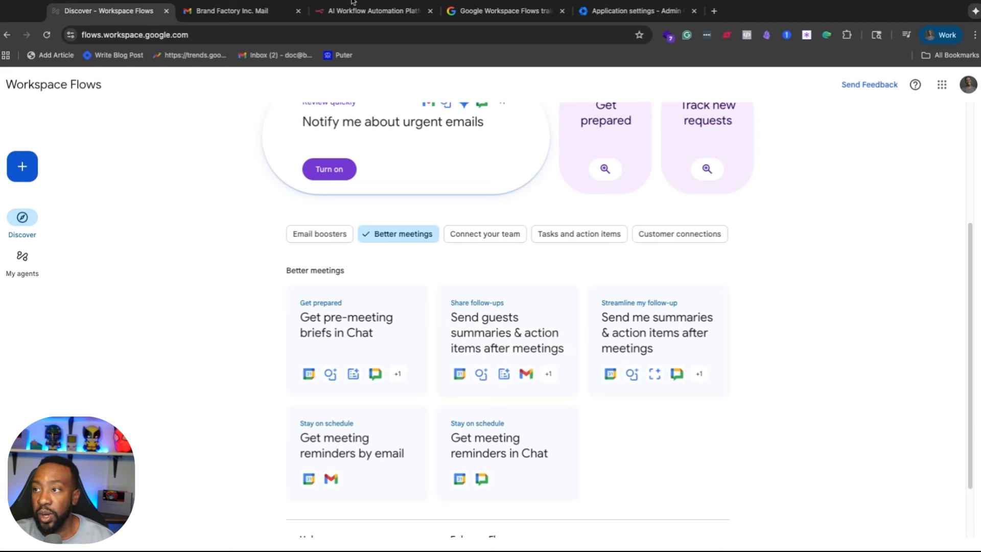
Add the Tasks and action items filter and look through the matching meeting and task templates.
left_click(257, 13)
mouse_move(14, 158)
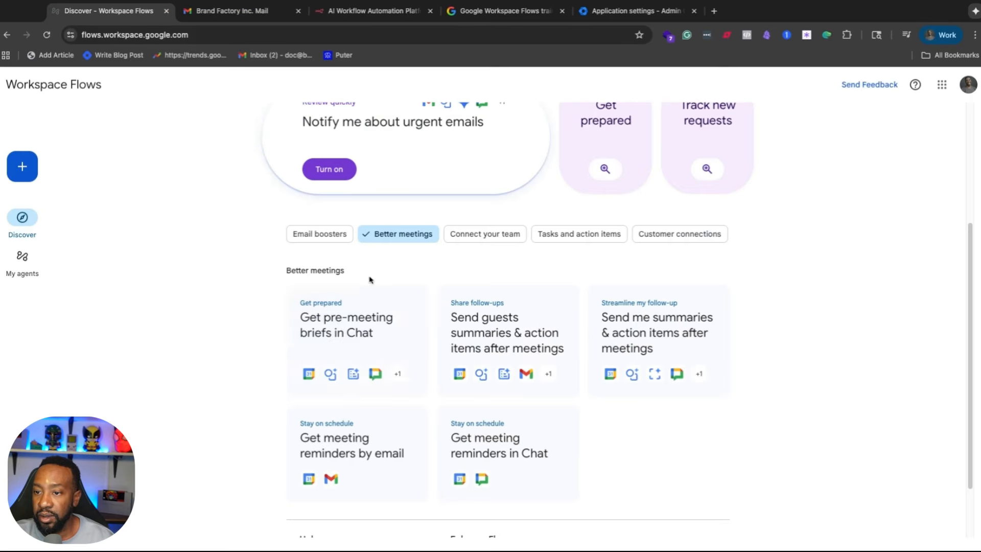
scroll(428, 312, "up", 1)
scroll(427, 313, "up", 1)
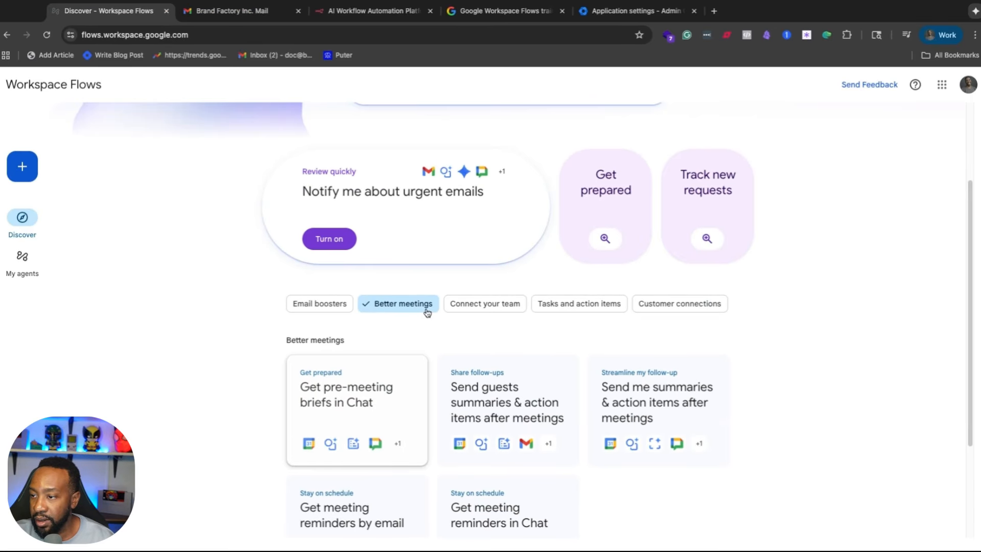
left_click(579, 306)
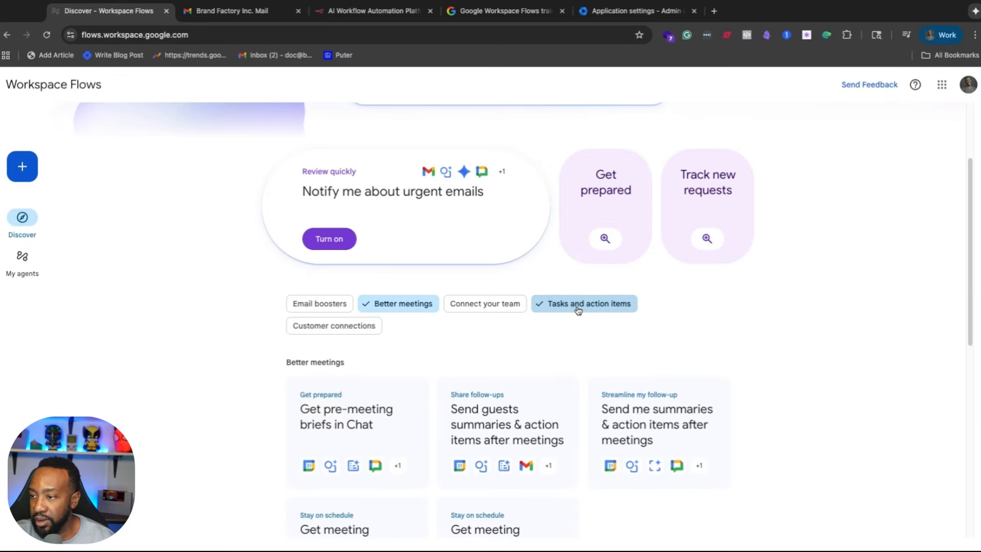
scroll(562, 307, "down", 4)
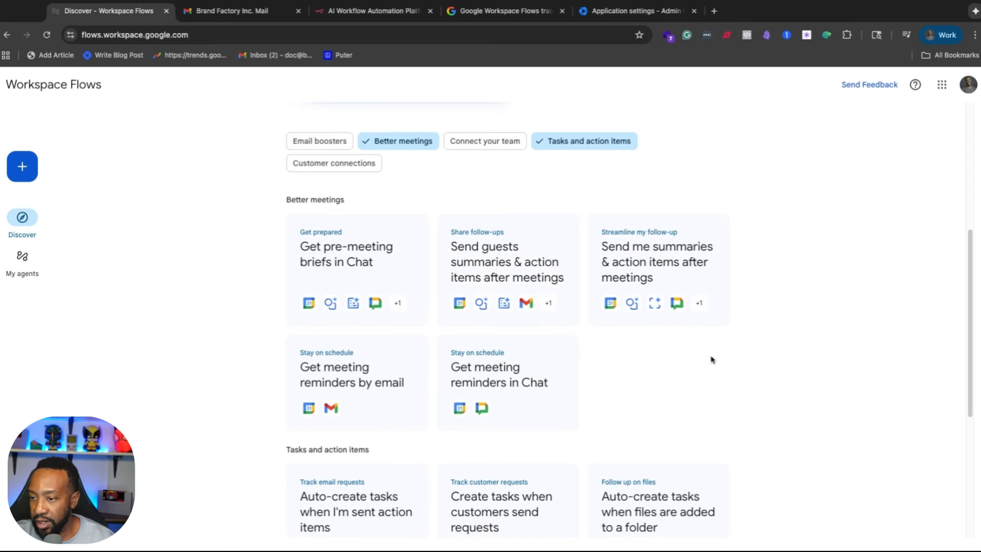
scroll(712, 357, "down", 4)
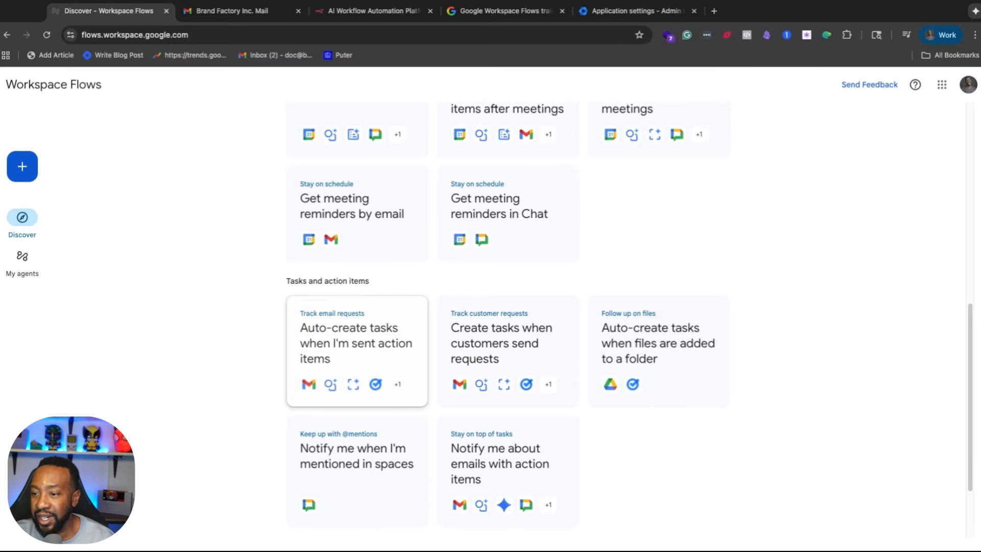
scroll(357, 352, "down", 2)
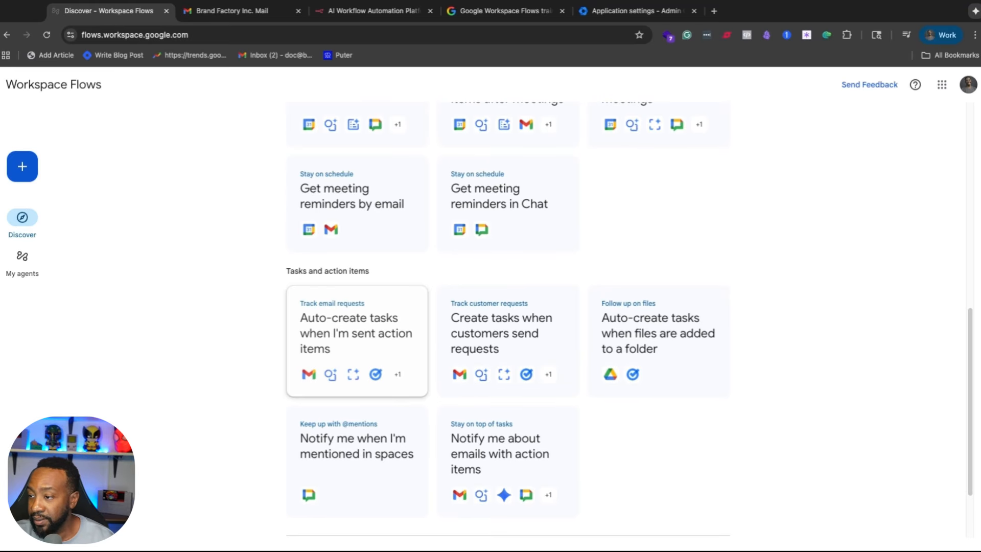
scroll(317, 377, "up", 3)
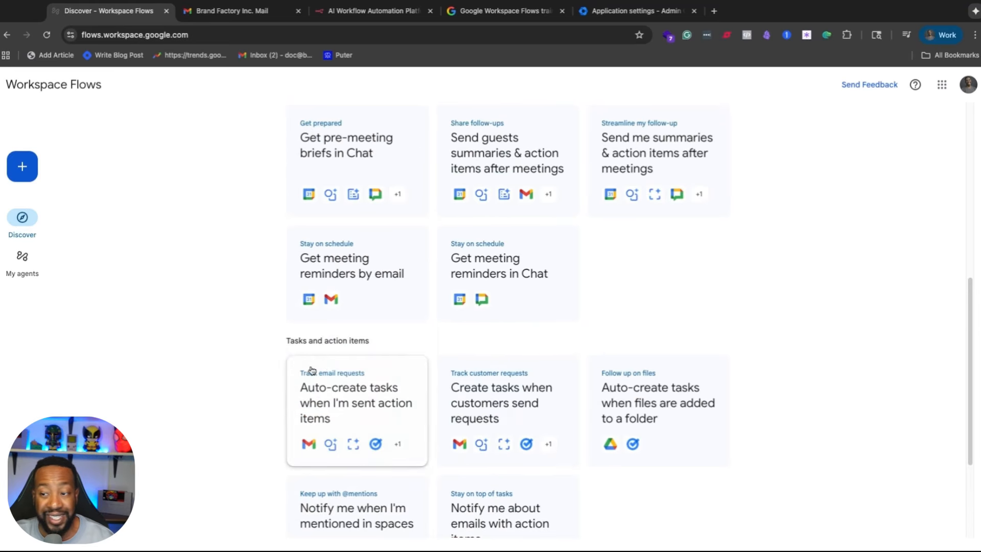
scroll(322, 387, "up", 8)
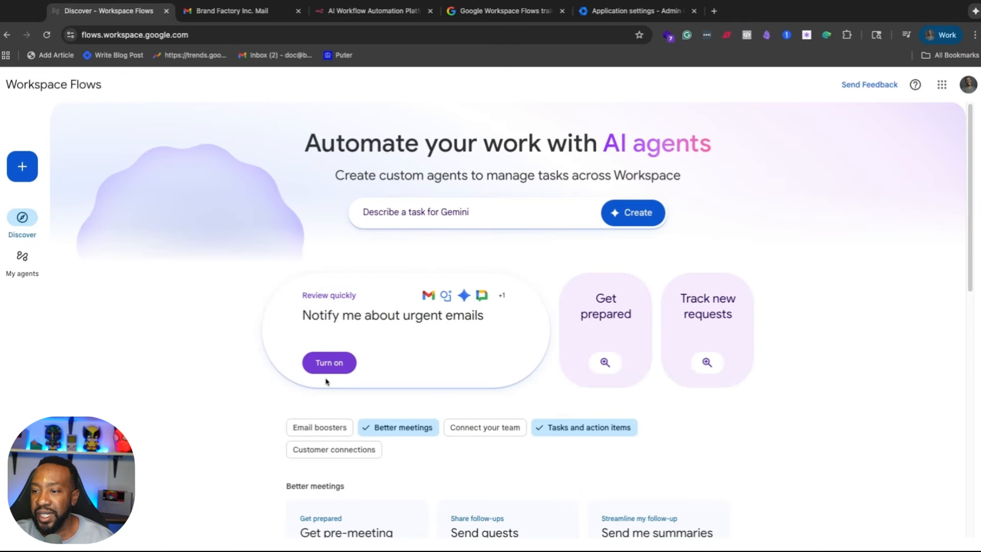
Turn on the featured "Get pre-meeting briefs in Chat" agent and open its run activity.
left_click(565, 351)
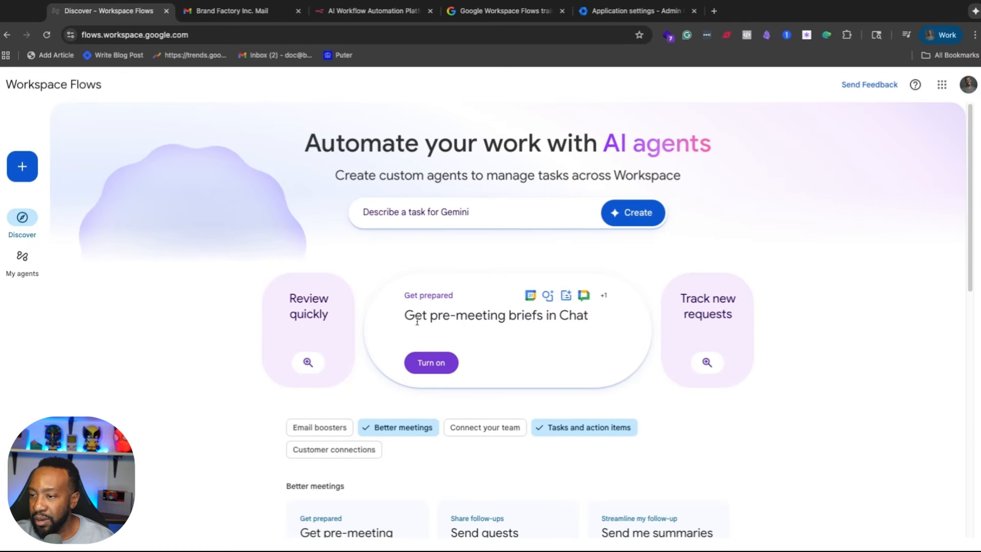
left_click(430, 367)
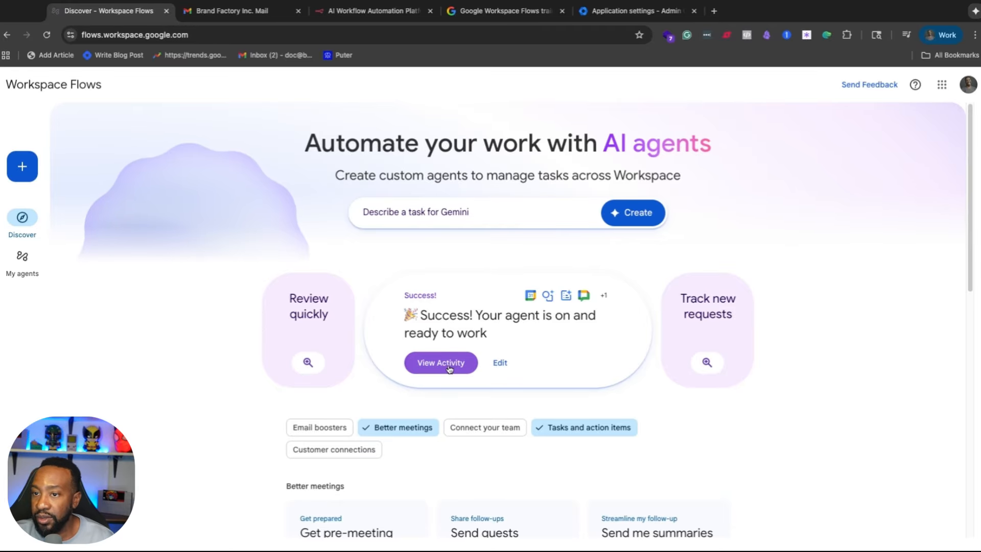
left_click(449, 366)
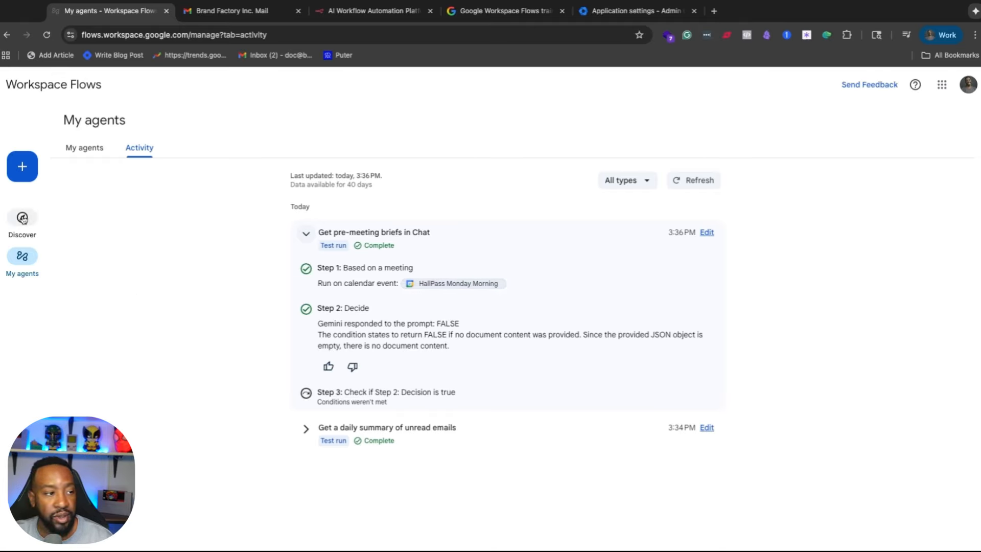
Return to Discover, look over the unfiltered templates, and create a new blank agent.
left_click(12, 227)
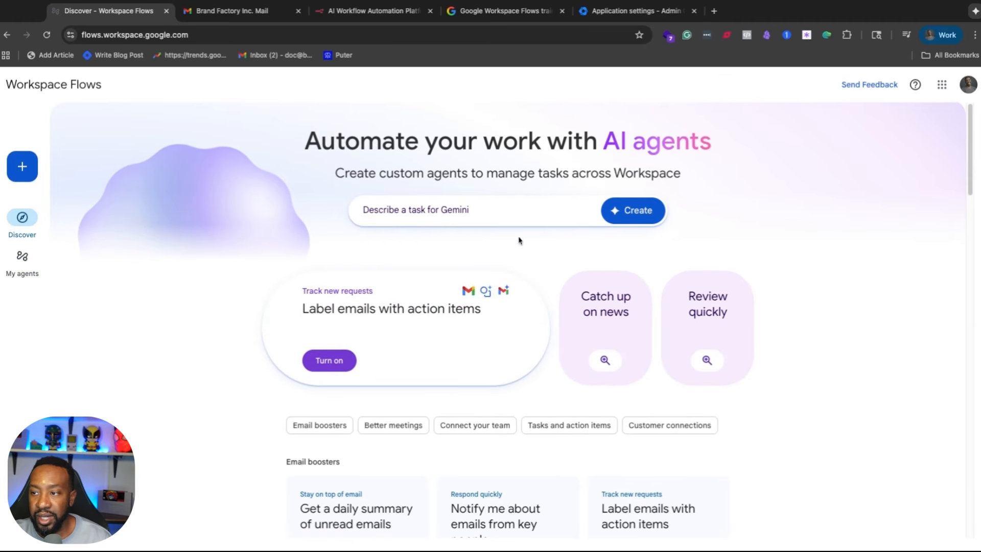
scroll(519, 238, "down", 10)
scroll(412, 361, "down", 7)
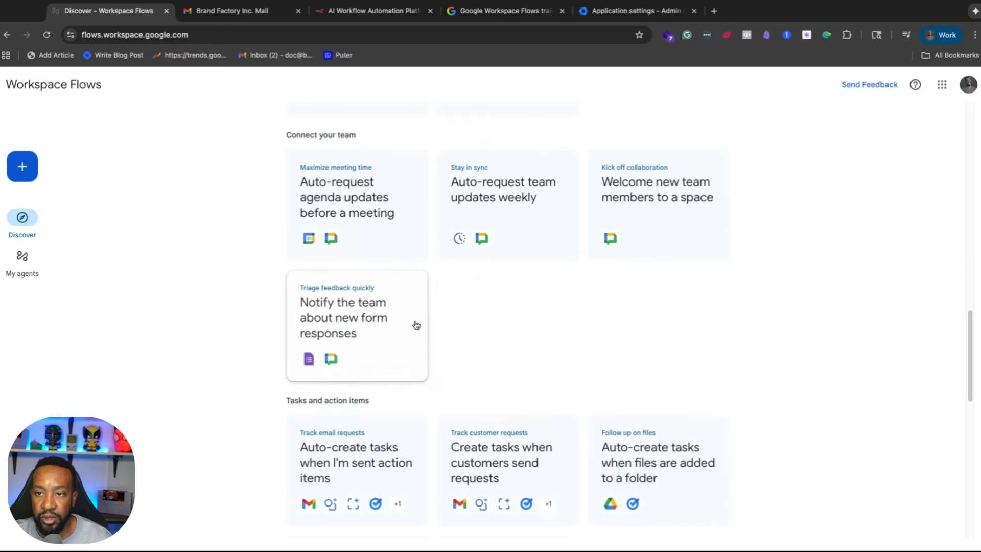
scroll(416, 323, "up", 19)
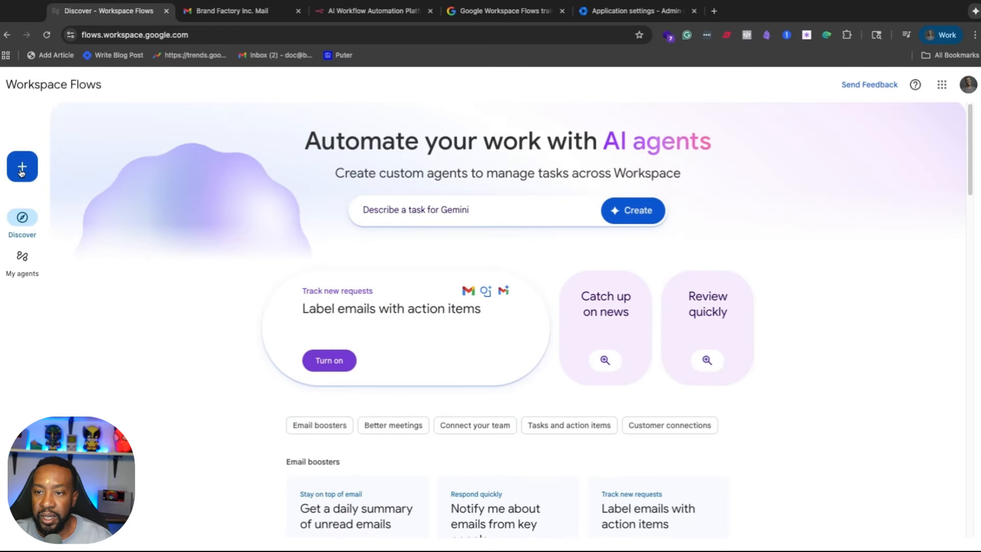
left_click(22, 168)
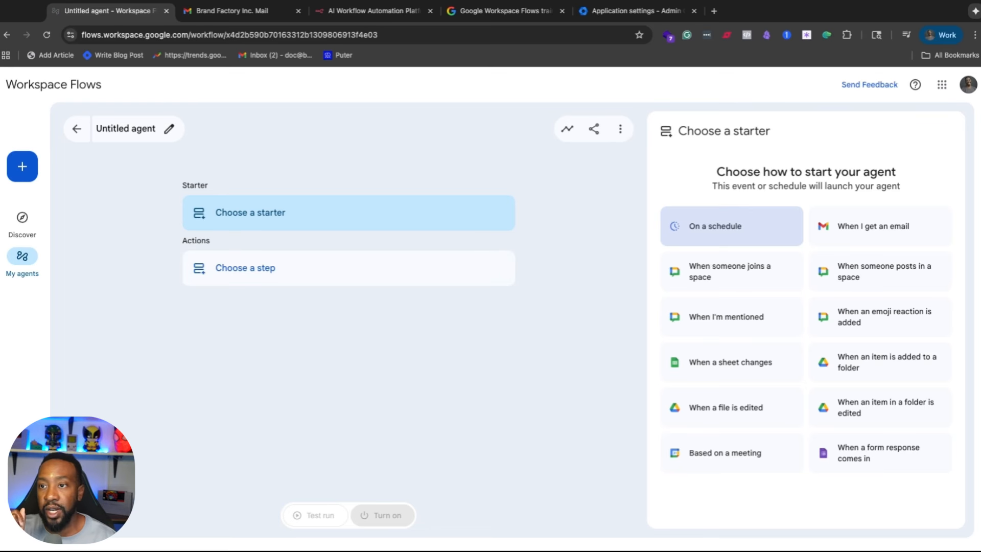
Glance at the n8n homepage for comparison and return to the untitled agent in Workspace Flows.
left_click(340, 12)
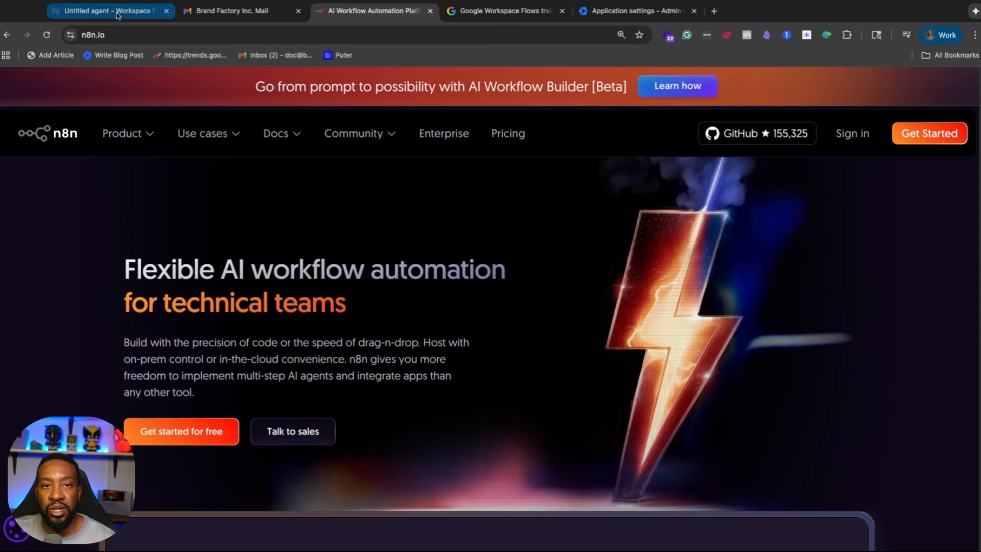
left_click(117, 15)
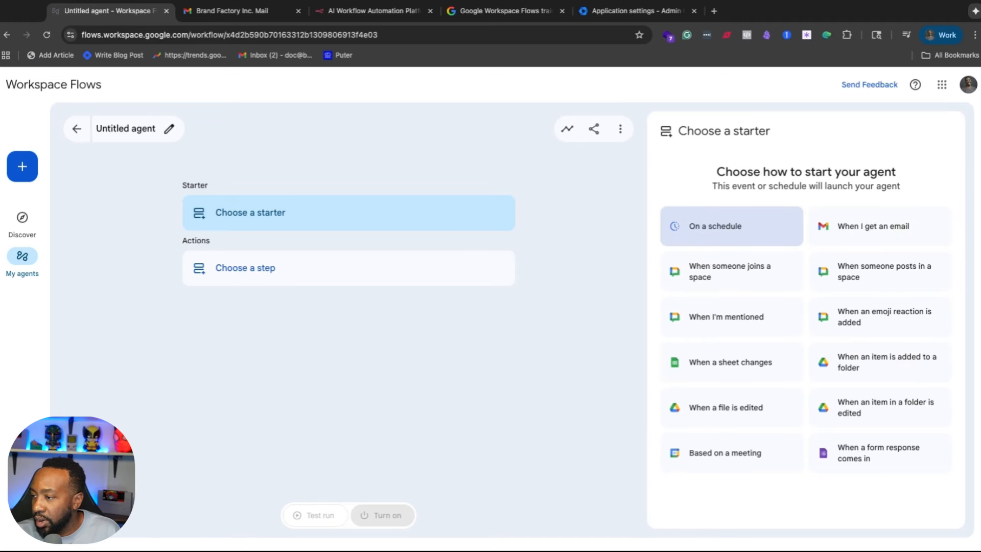
Start the agent when an email arrives, limited to specific emails with the words "collaborations, sponsorships, collabs, partnerships".
left_click(860, 226)
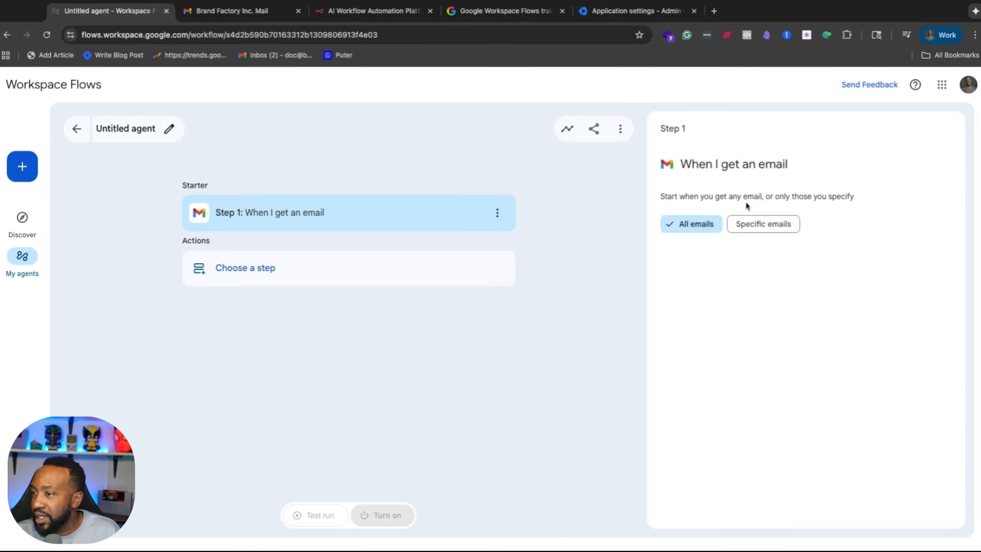
left_click(772, 231)
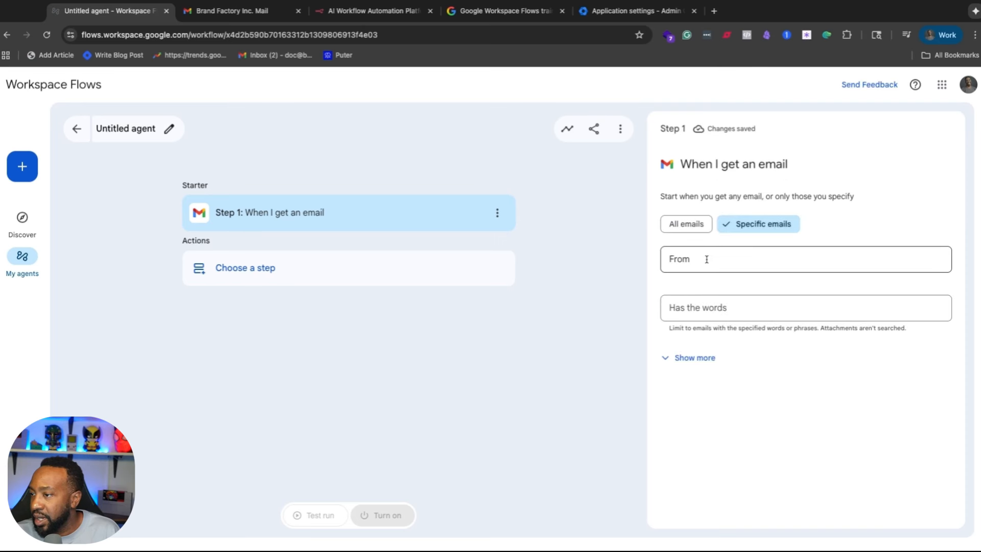
left_click(703, 306)
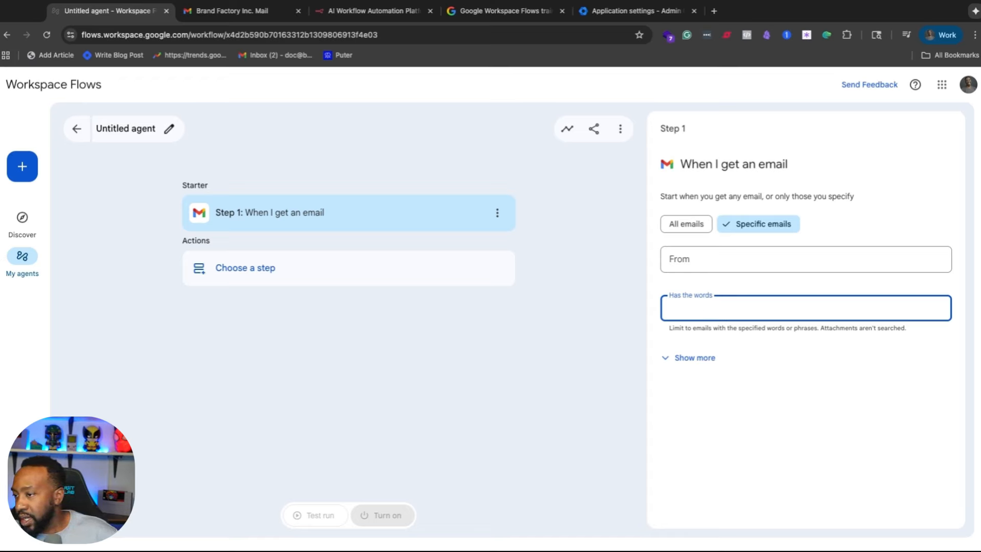
type("collaborations,")
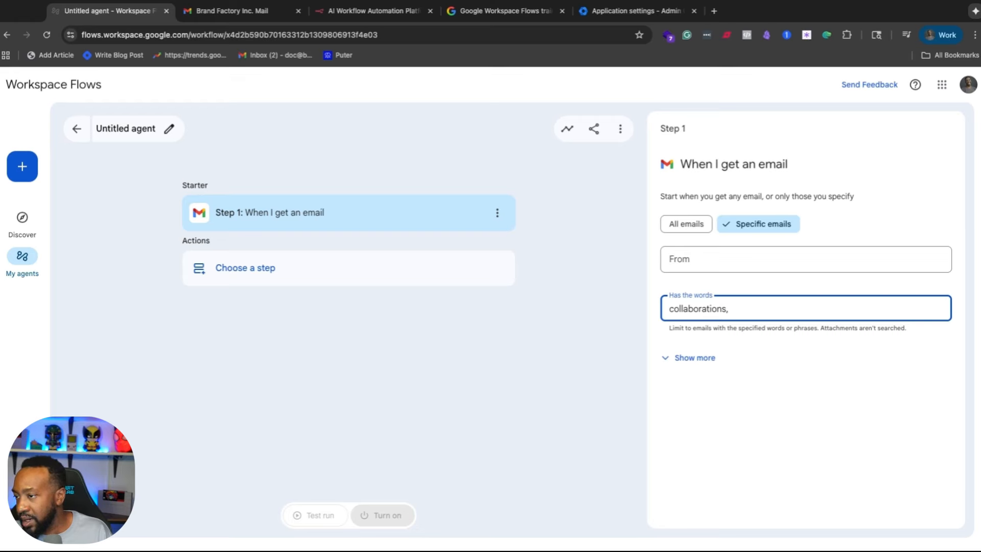
type("sponsorships, collabs")
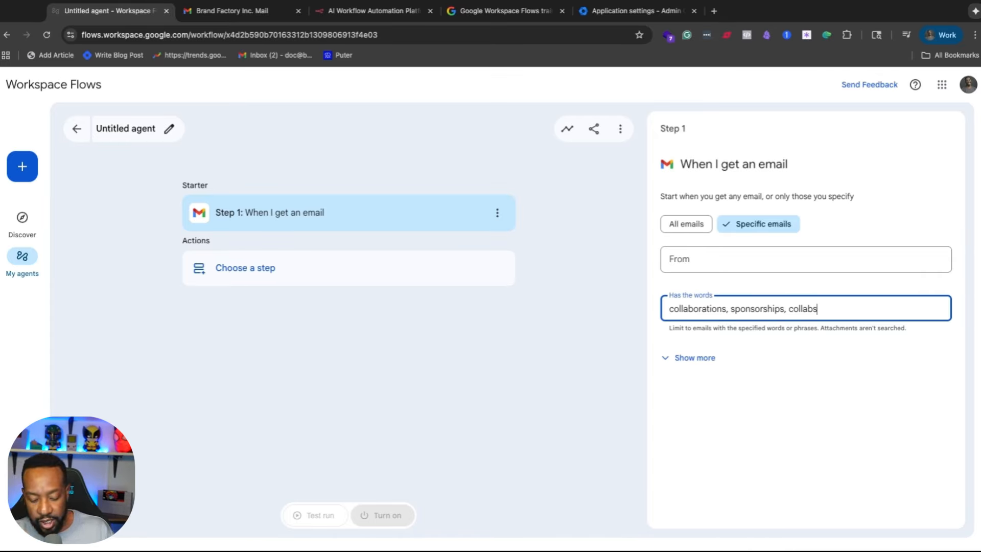
type(", ")
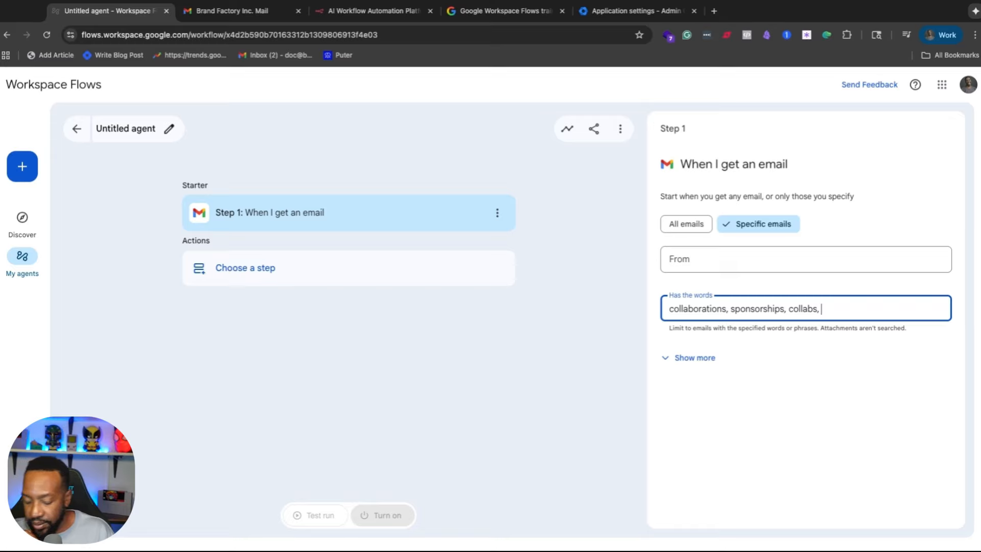
type("partnerships.")
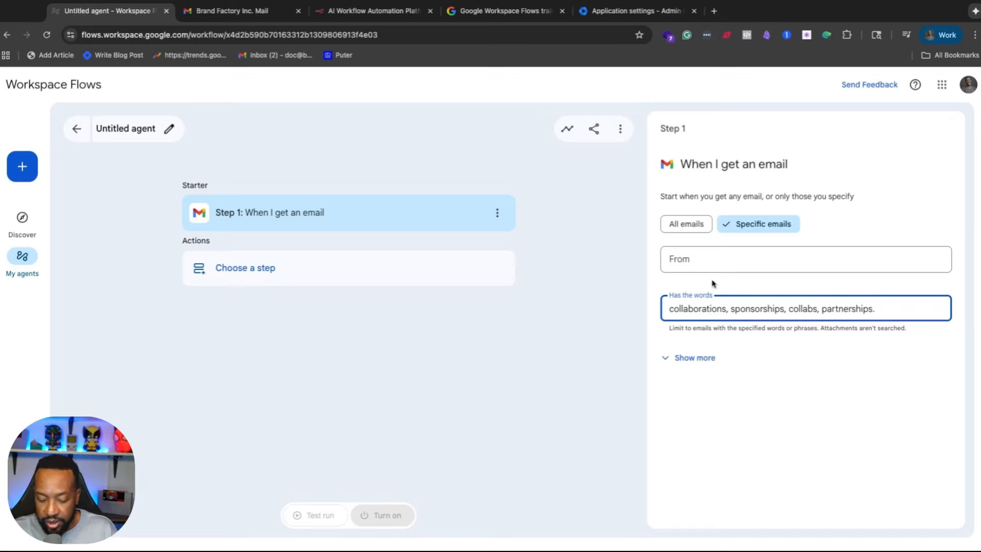
Expand the email starter's additional filters, try the Cc or Bcc condition off and on again, and collapse them after reviewing.
left_click(696, 356)
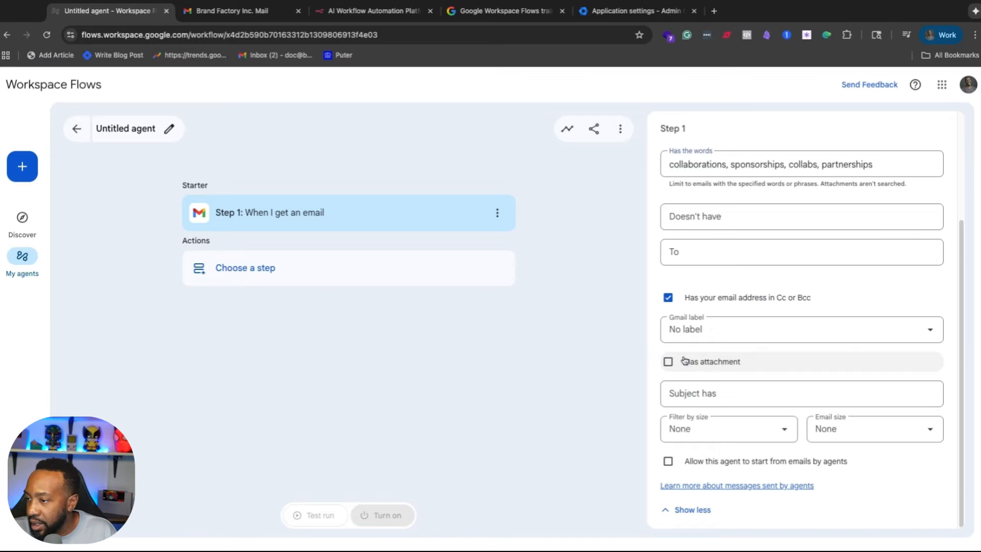
scroll(680, 312, "up", 1)
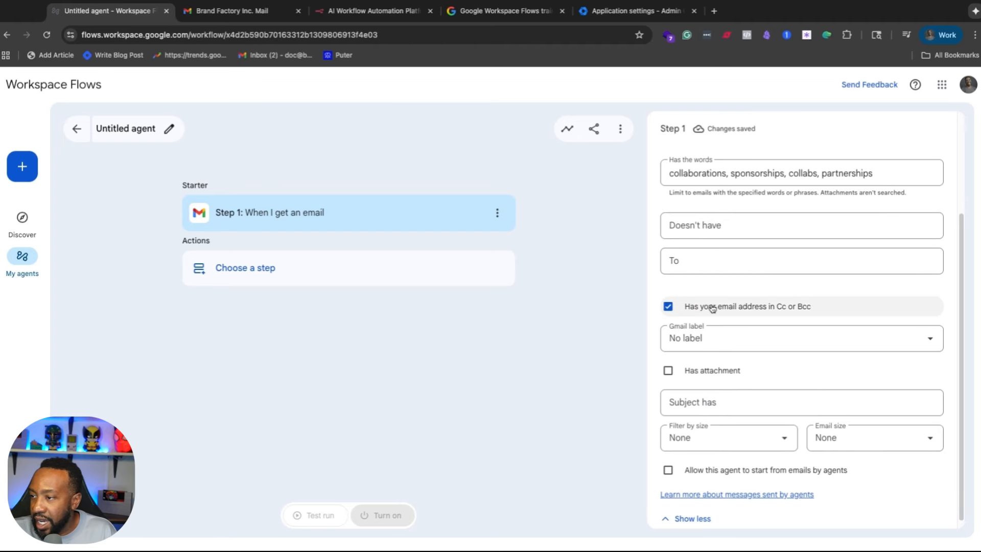
left_click(667, 306)
scroll(669, 320, "up", 1)
left_click(668, 321)
scroll(670, 324, "up", 5)
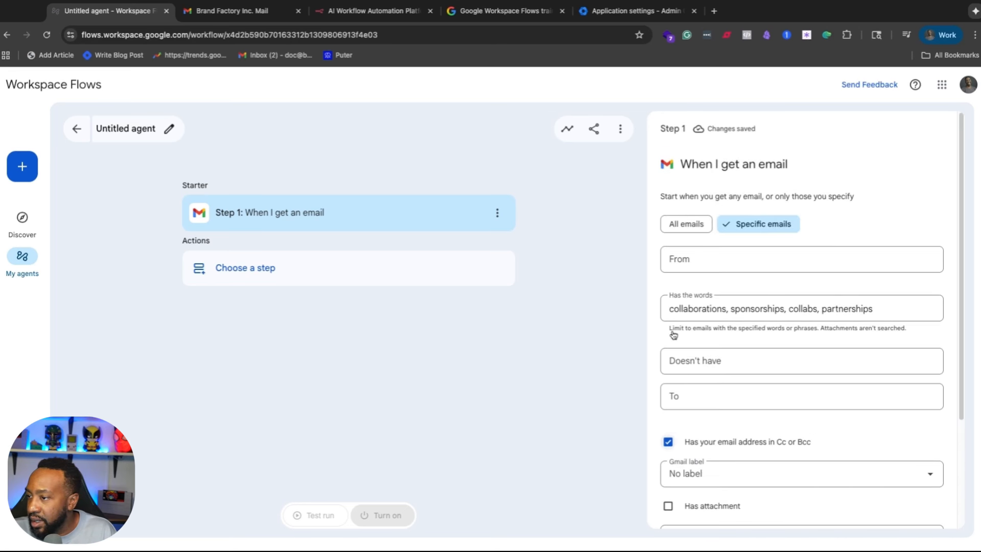
scroll(807, 316, "down", 3)
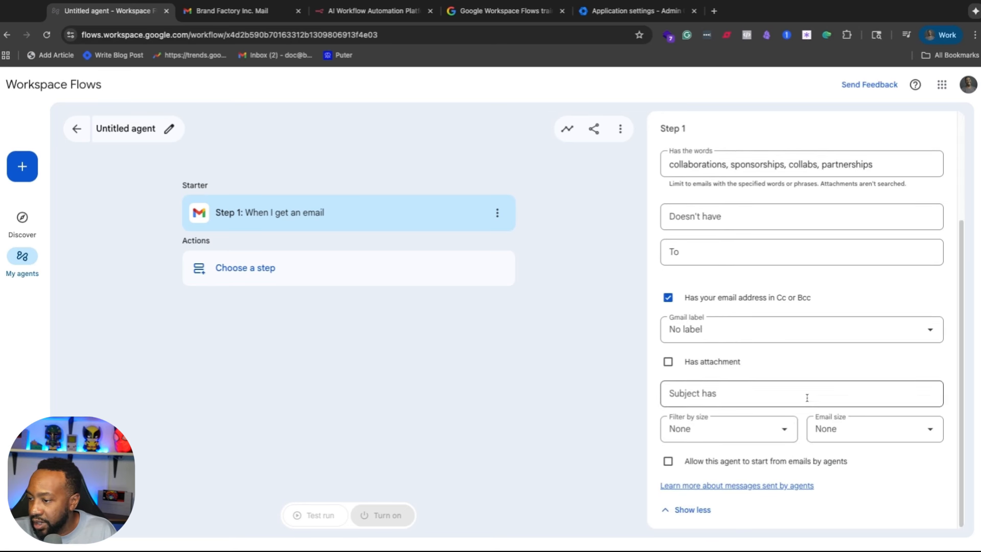
left_click(707, 514)
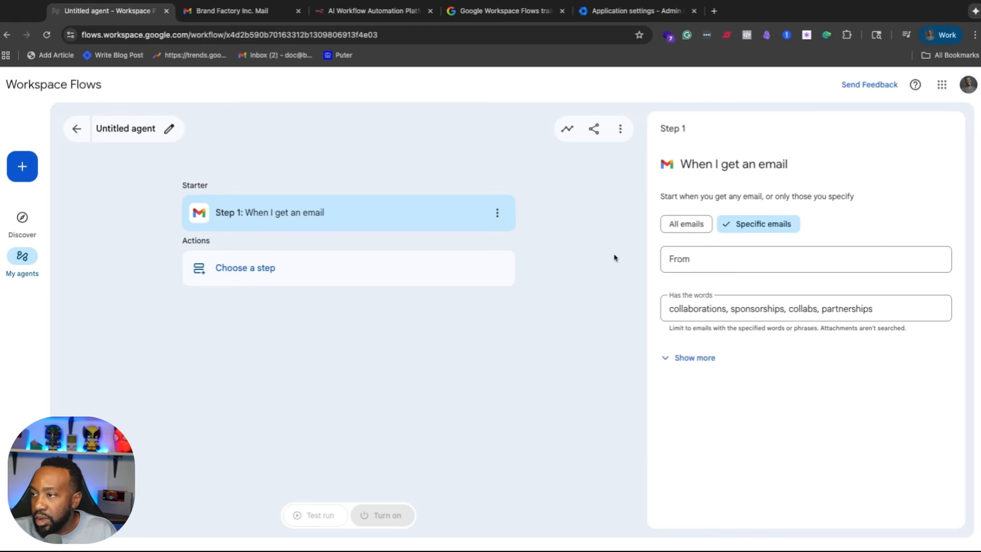
Add an Ask a Gem action as step 2 and check the variables available for its prompt.
left_click(276, 276)
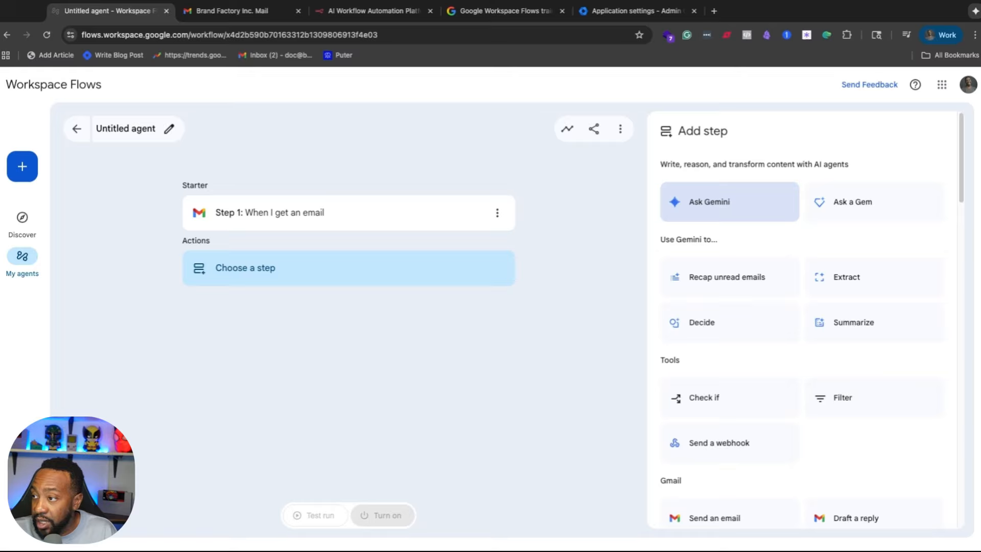
left_click(845, 210)
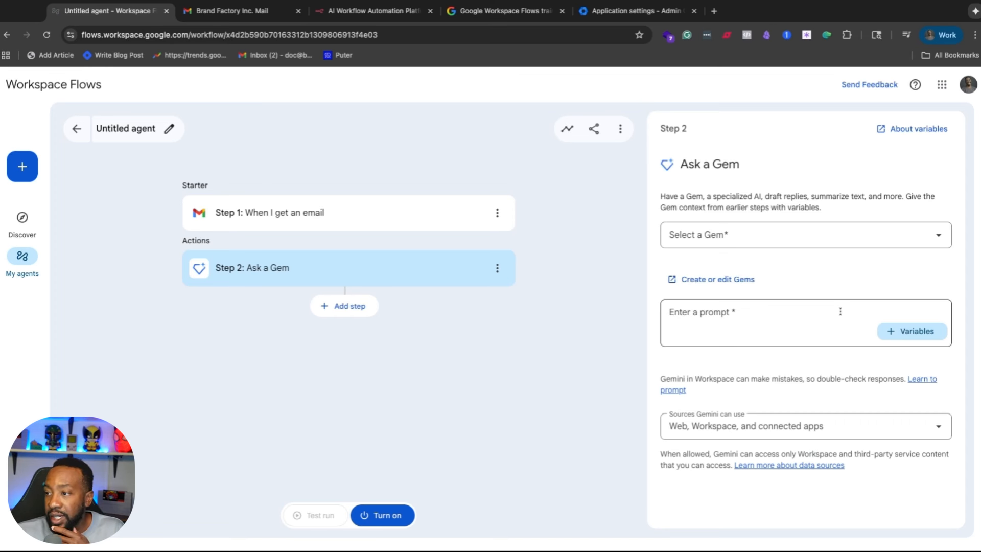
left_click(919, 337)
left_click(806, 331)
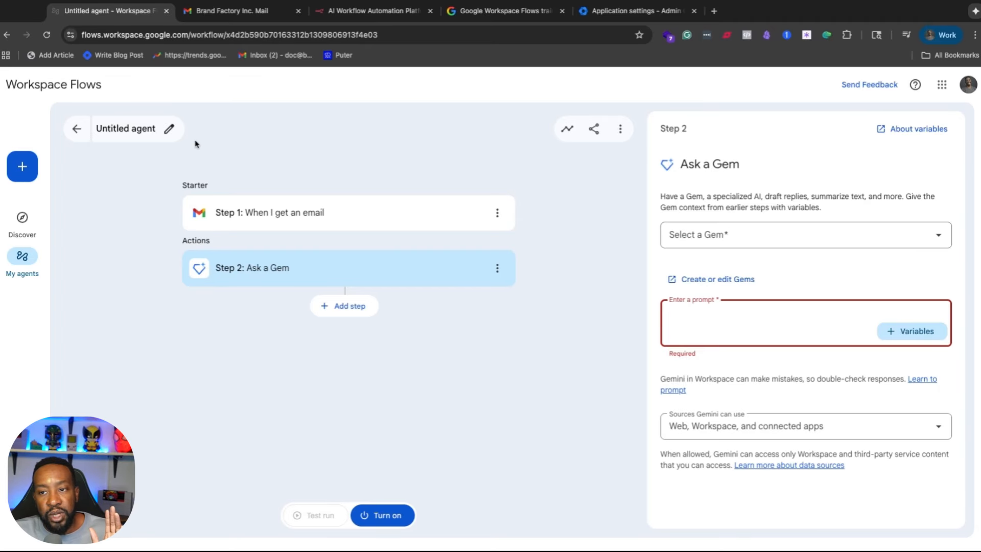
Leave the agent for the Discover page and look through the Google Workspace Flows training and help article.
left_click(77, 129)
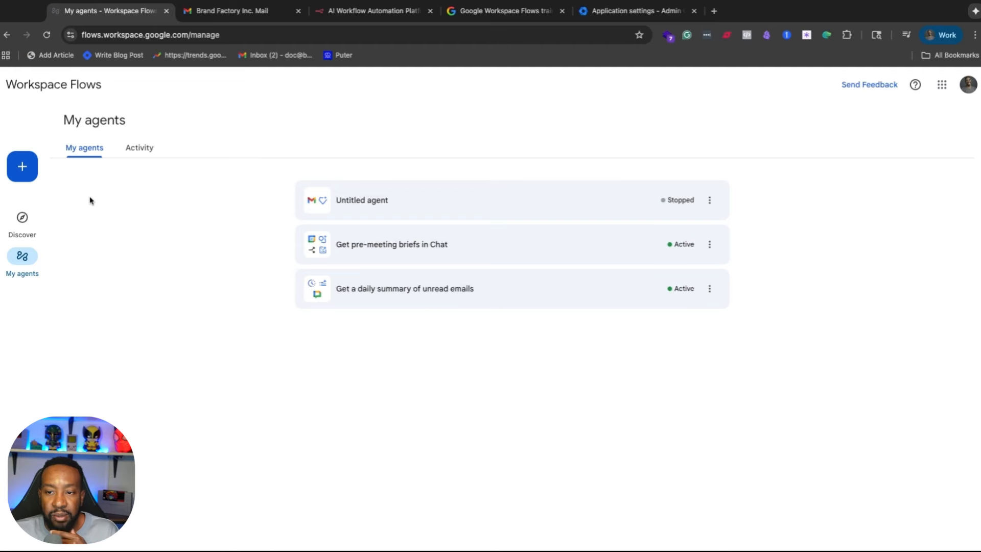
left_click(23, 219)
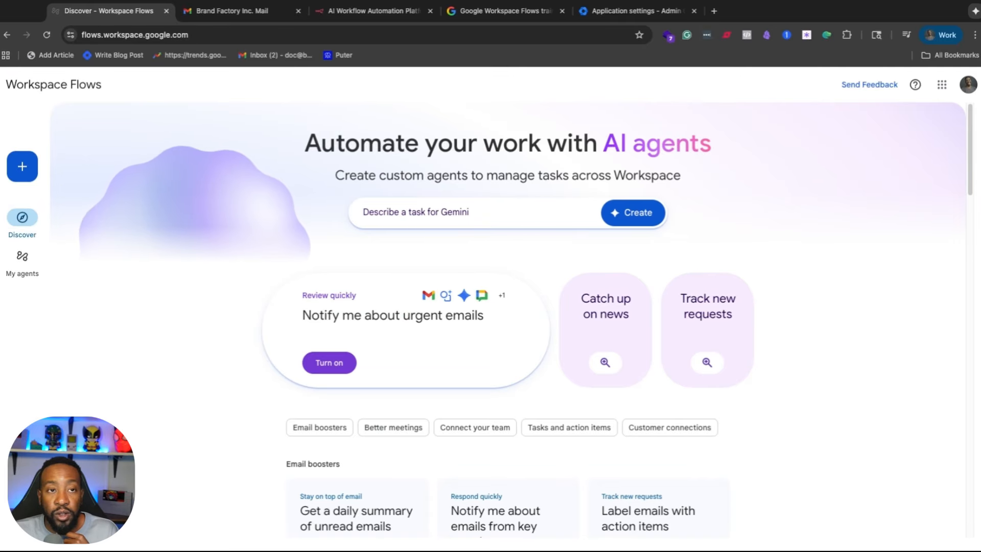
left_click(485, 15)
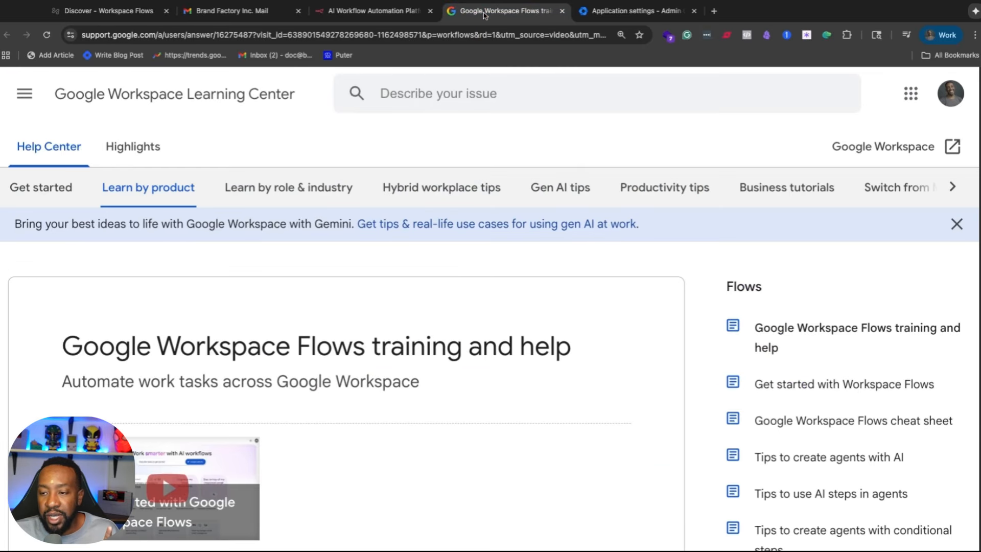
scroll(332, 394, "down", 7)
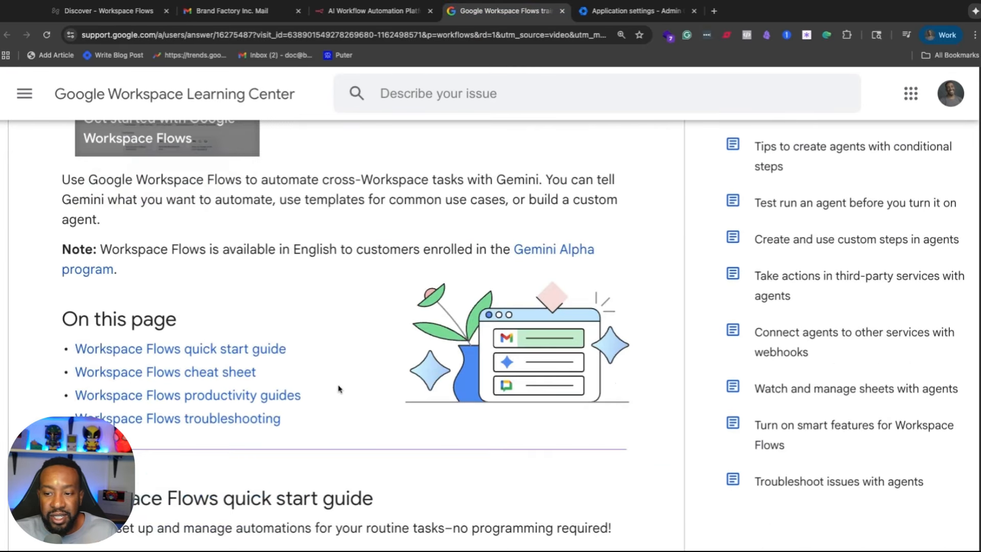
scroll(348, 383, "down", 4)
scroll(356, 374, "up", 12)
scroll(355, 372, "down", 7)
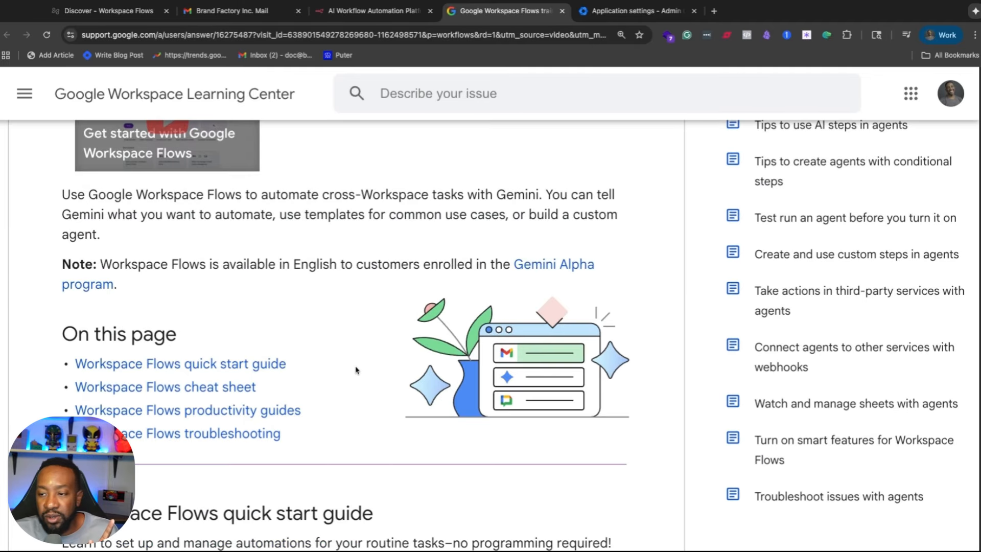
scroll(356, 369, "down", 15)
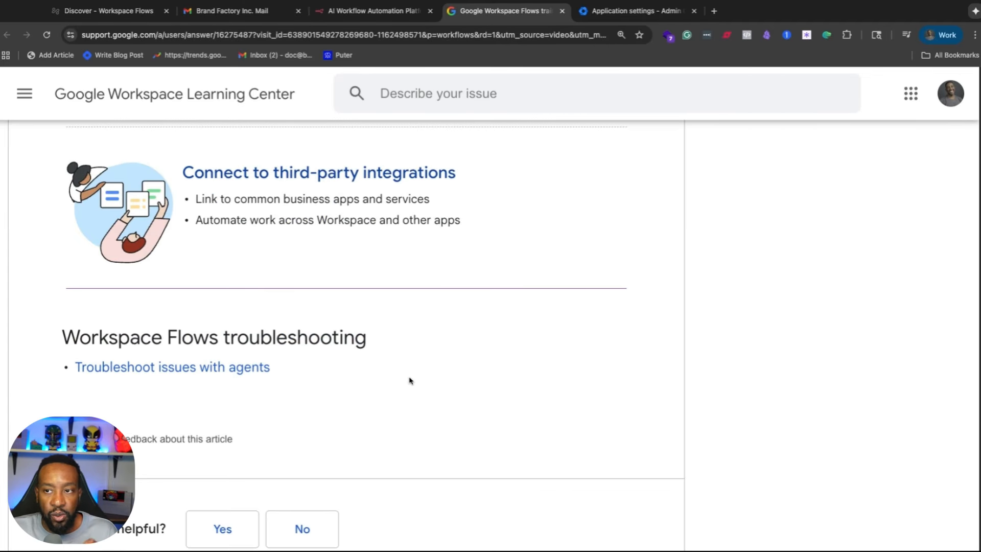
left_click(117, 15)
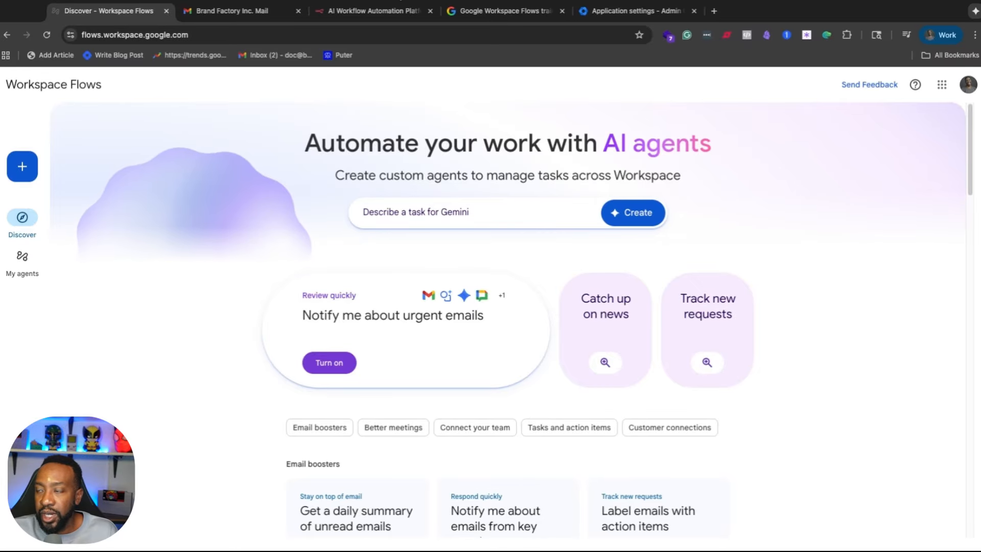
Open the Alpha Gemini features settings in the Admin console, examine the access options, and return to Workspace Flows.
left_click(605, 15)
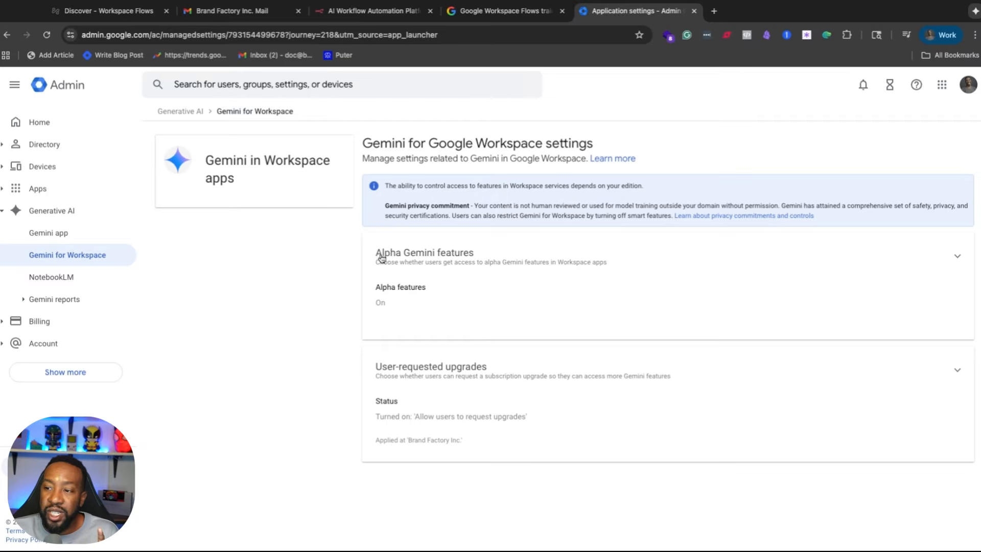
left_click_drag(377, 254, 474, 254)
left_click(923, 260)
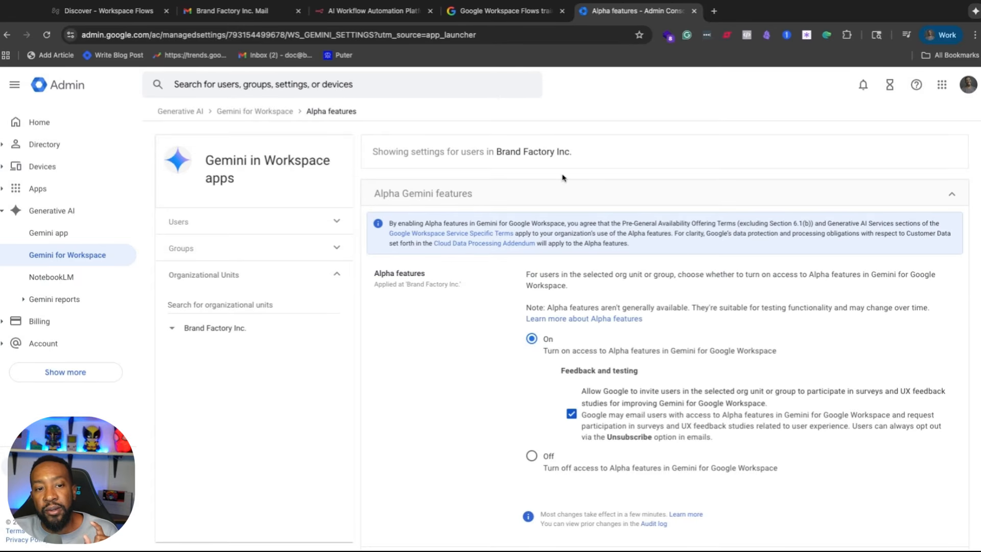
left_click(108, 15)
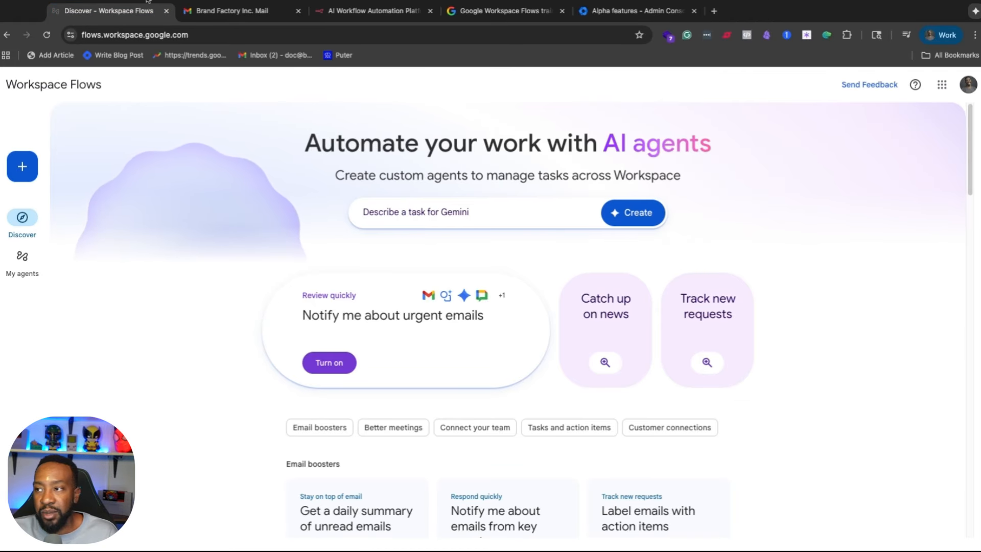
left_click(590, 12)
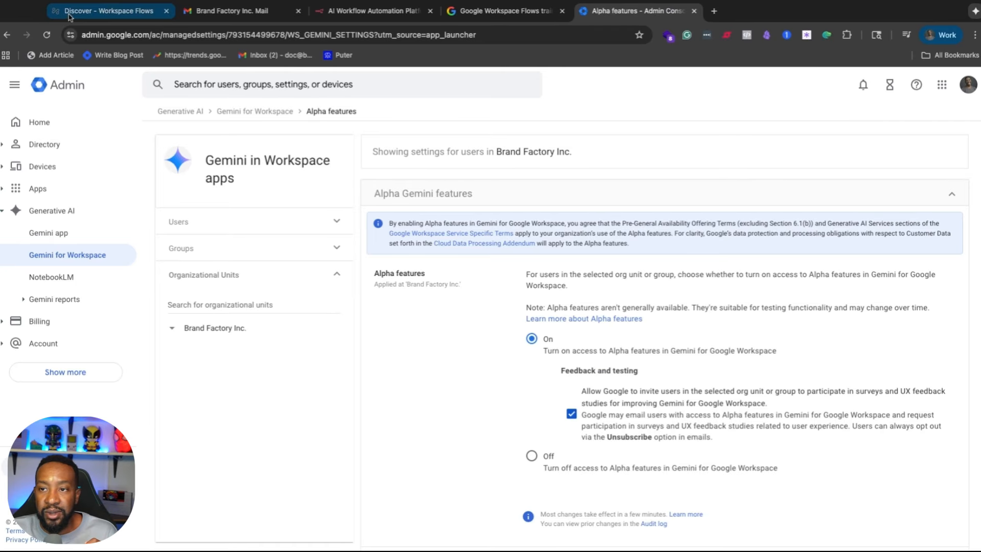
left_click(102, 11)
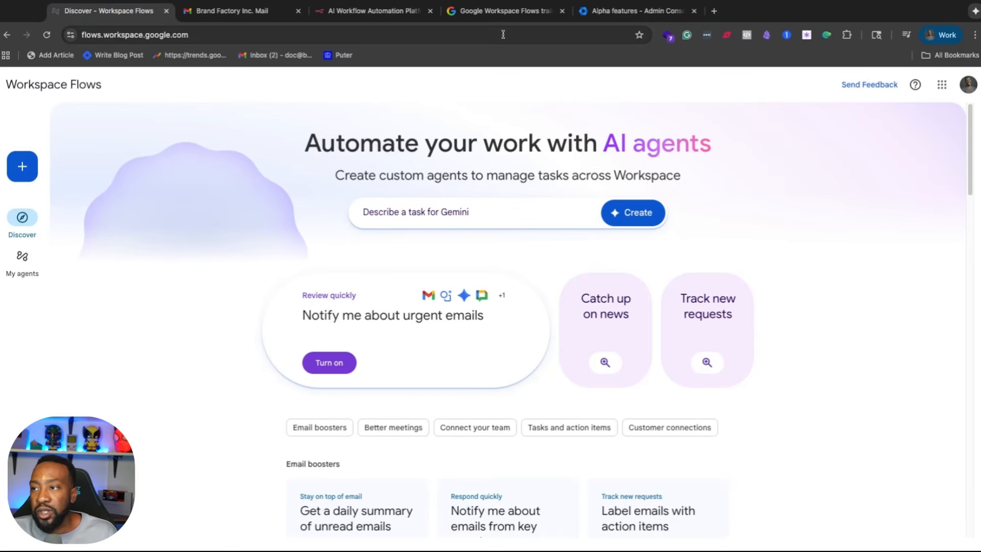
left_click(581, 9)
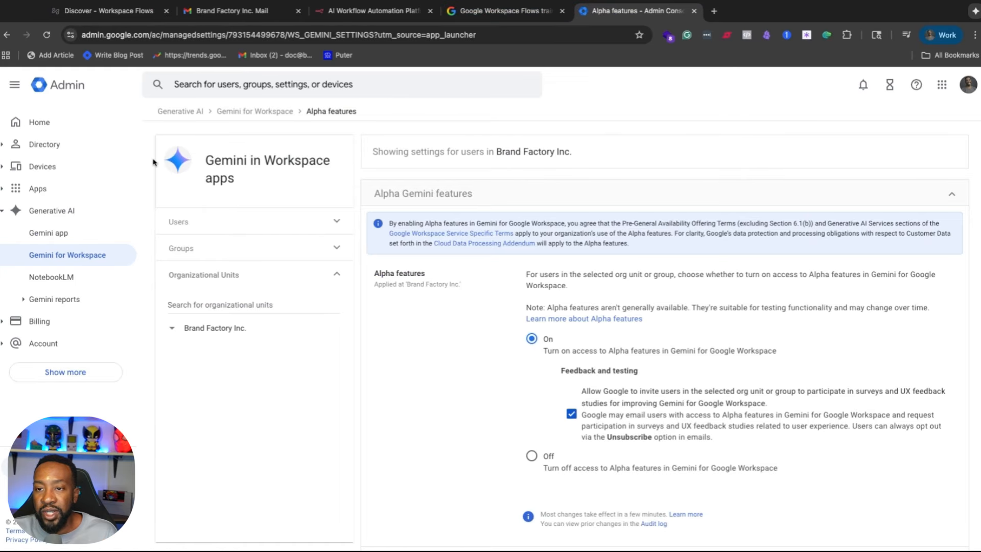
left_click(95, 13)
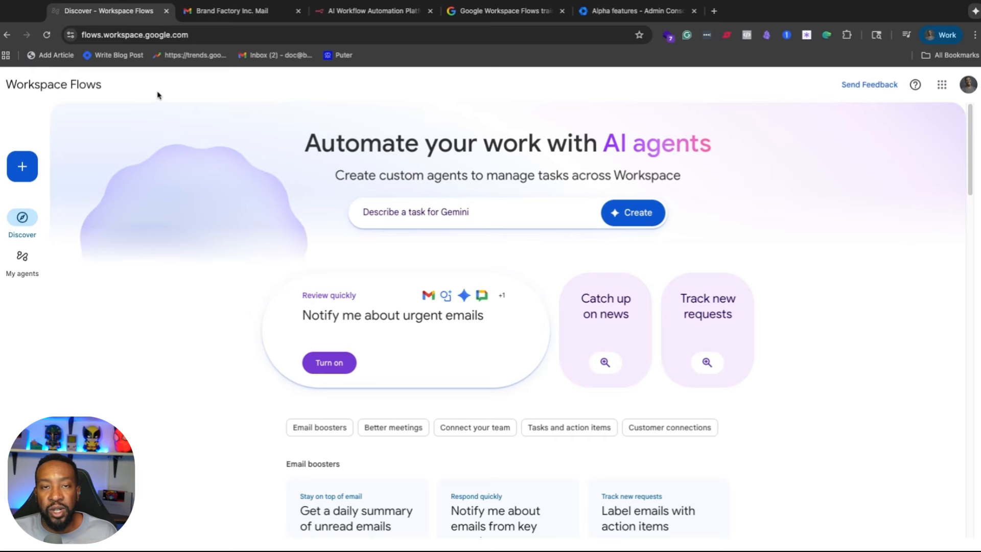
Look over the n8n homepage down to its IT Ops example workflow and switch back to Workspace Flows Discover.
left_click(387, 11)
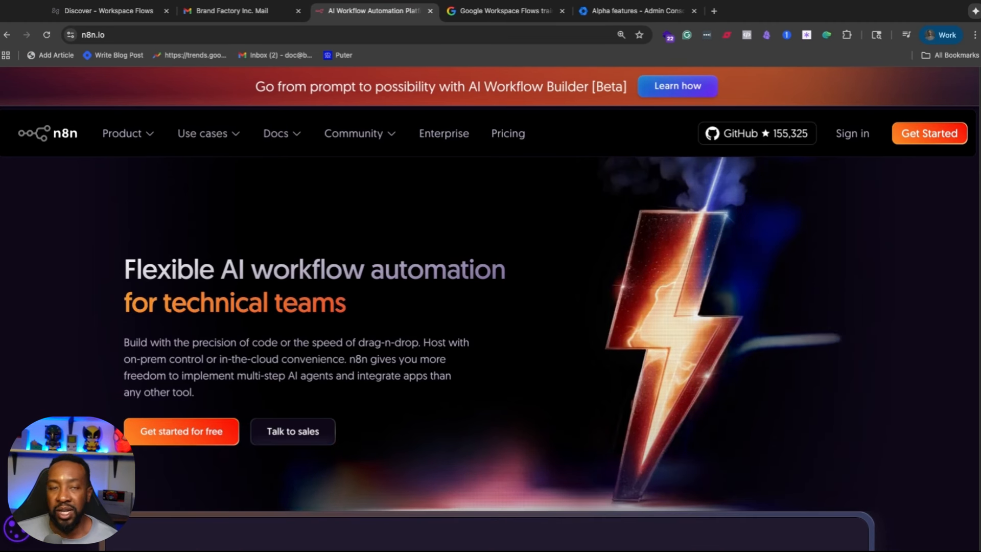
scroll(451, 218, "down", 5)
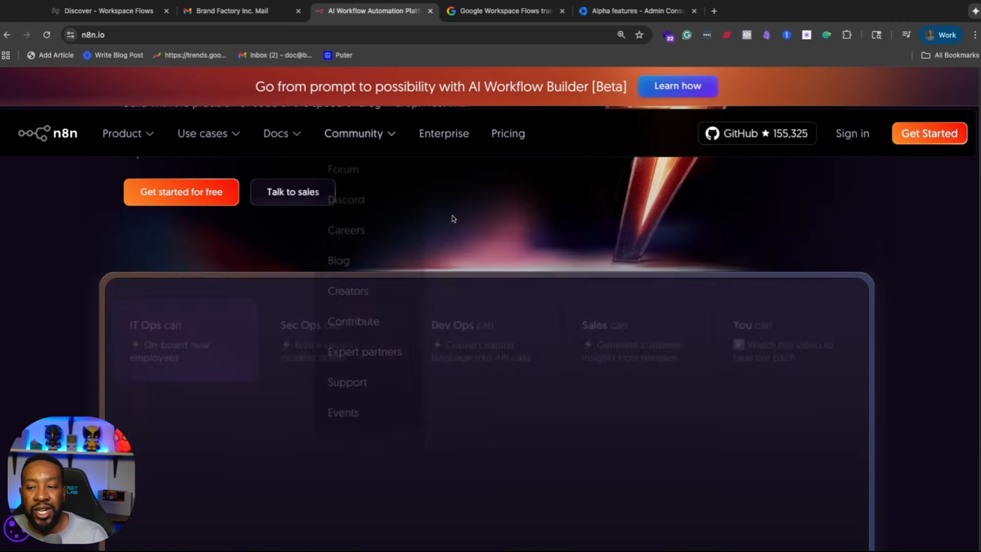
scroll(452, 219, "down", 3)
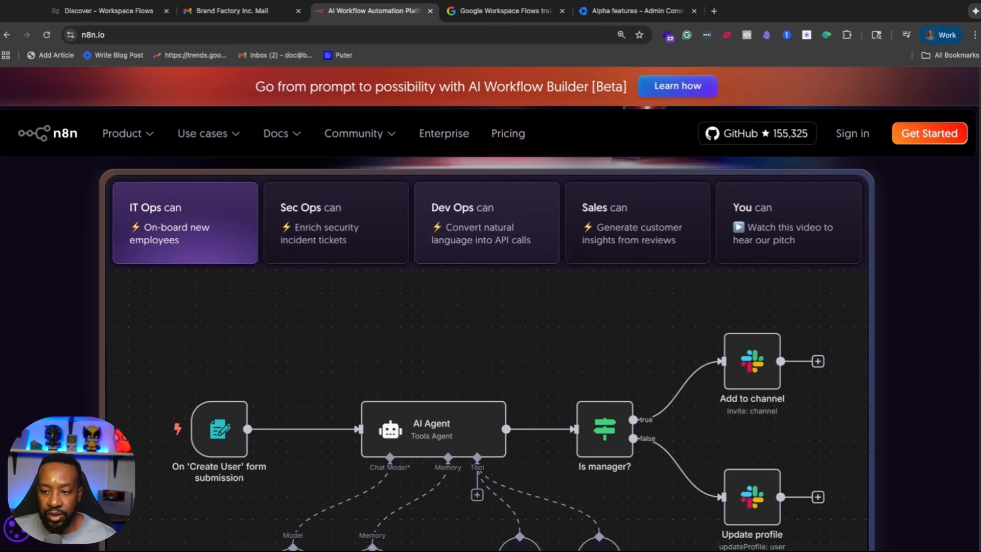
left_click(116, 19)
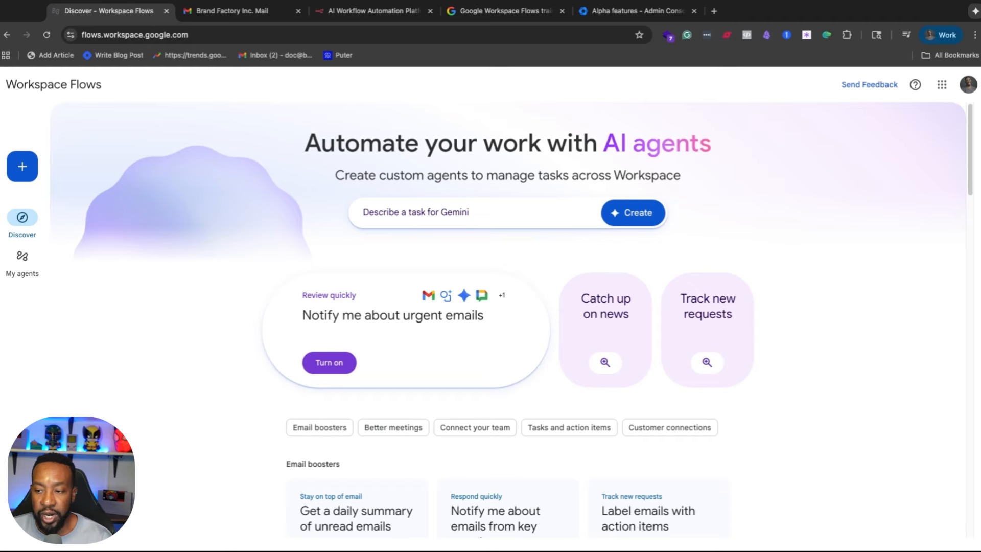
Look through the agent templates on the Discover page, from Email boosters to Everyday essentials and the Help links.
scroll(306, 217, "down", 15)
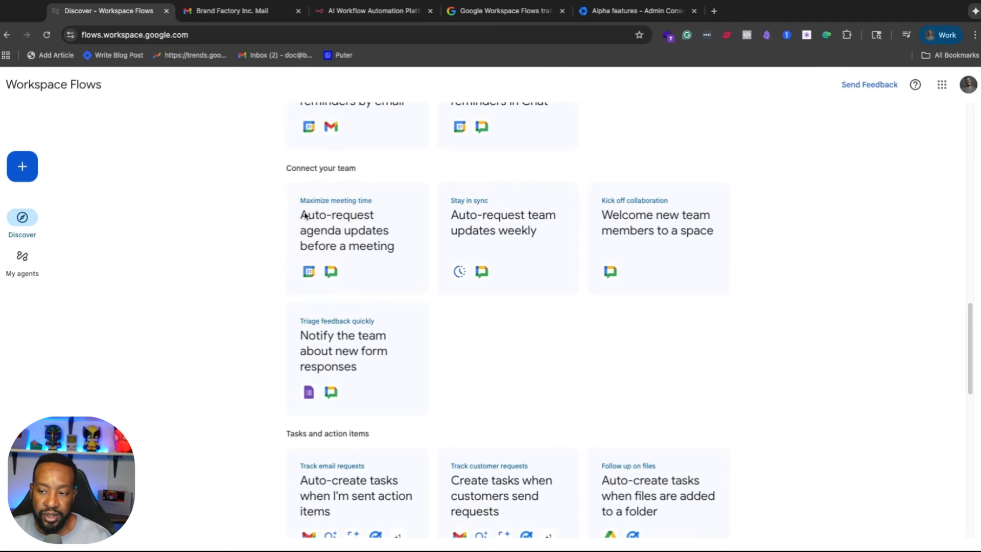
scroll(304, 216, "down", 10)
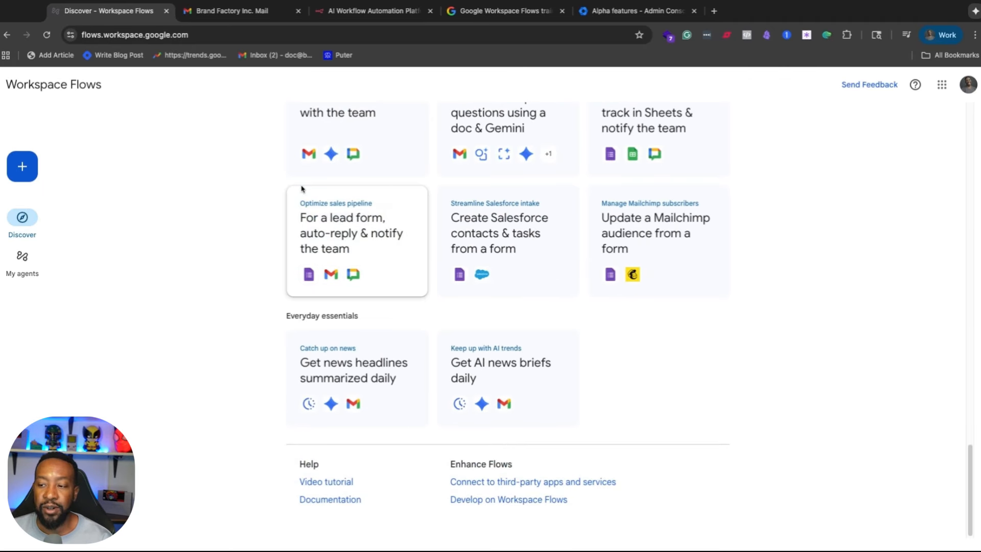
scroll(302, 189, "up", 20)
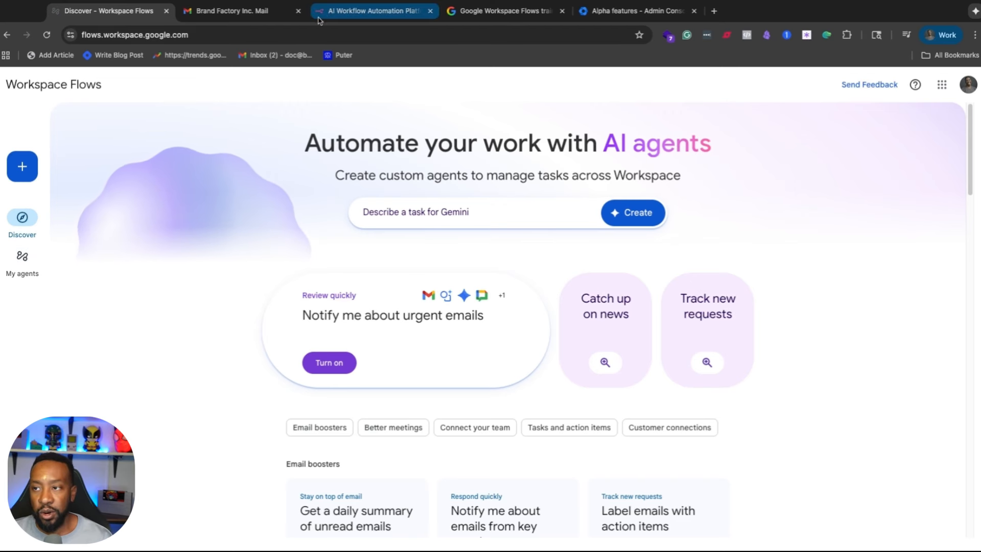
scroll(193, 295, "down", 20)
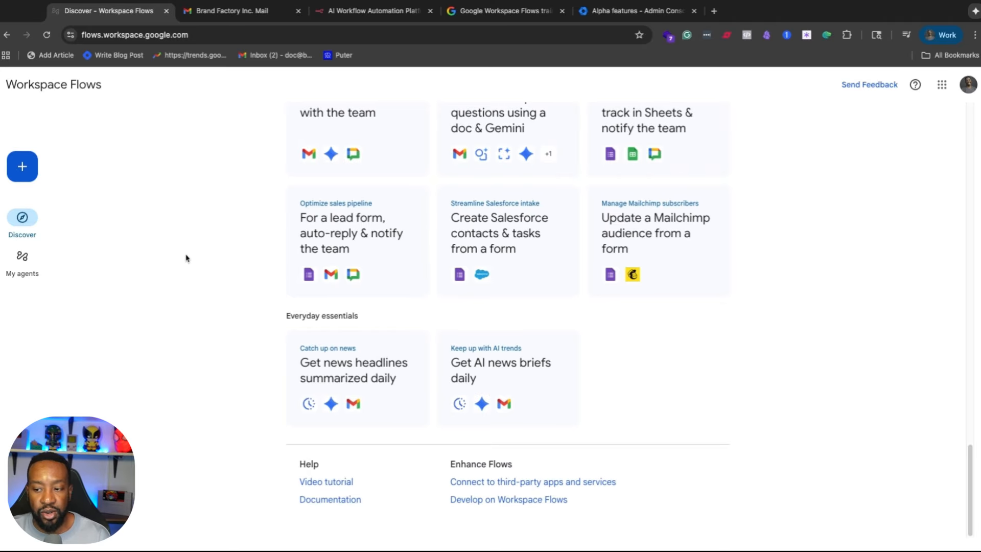
Switch to the n8n homepage, view its IT Ops and Sec Ops example workflows, and return to the beginning of Workspace Flows Discover.
left_click(348, 10)
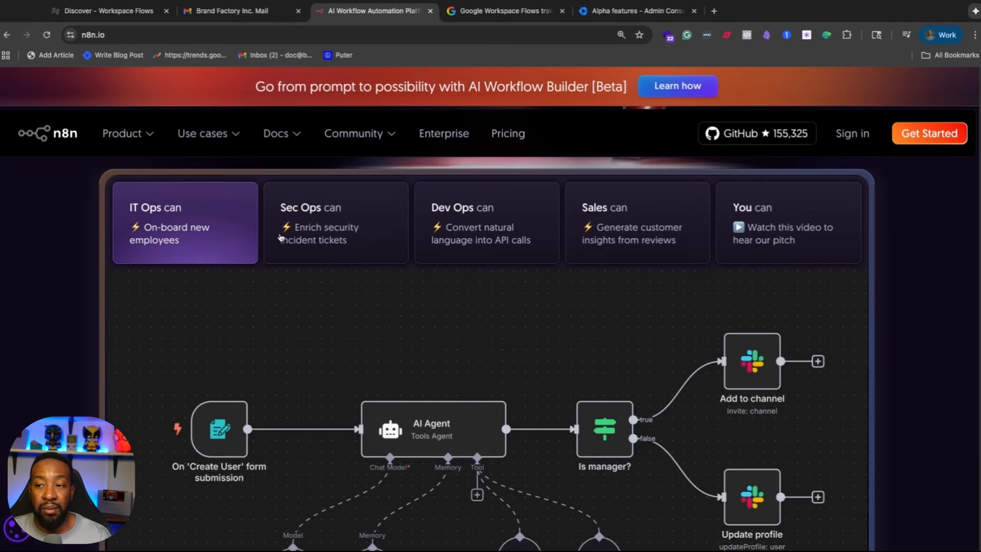
scroll(286, 251, "down", 4)
scroll(224, 290, "up", 3)
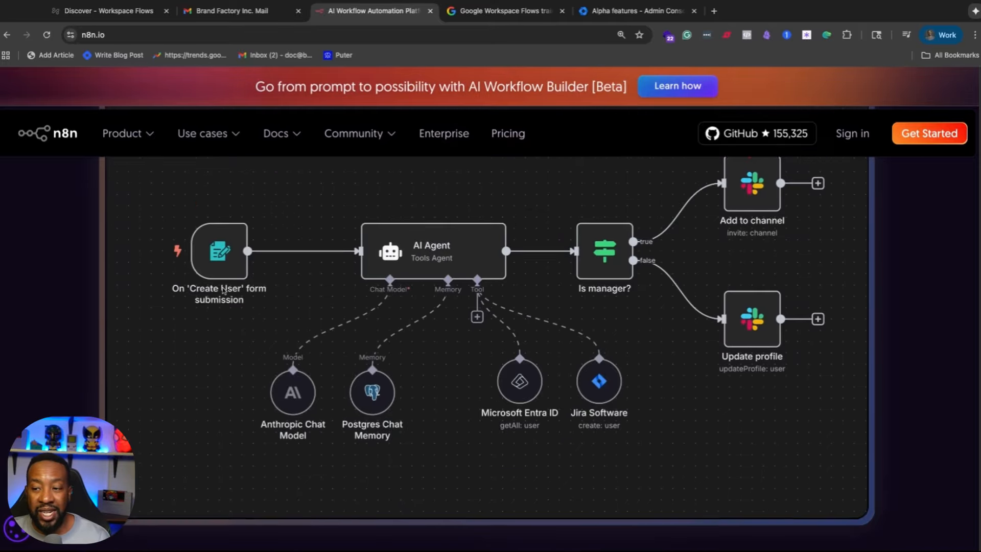
left_click(364, 206)
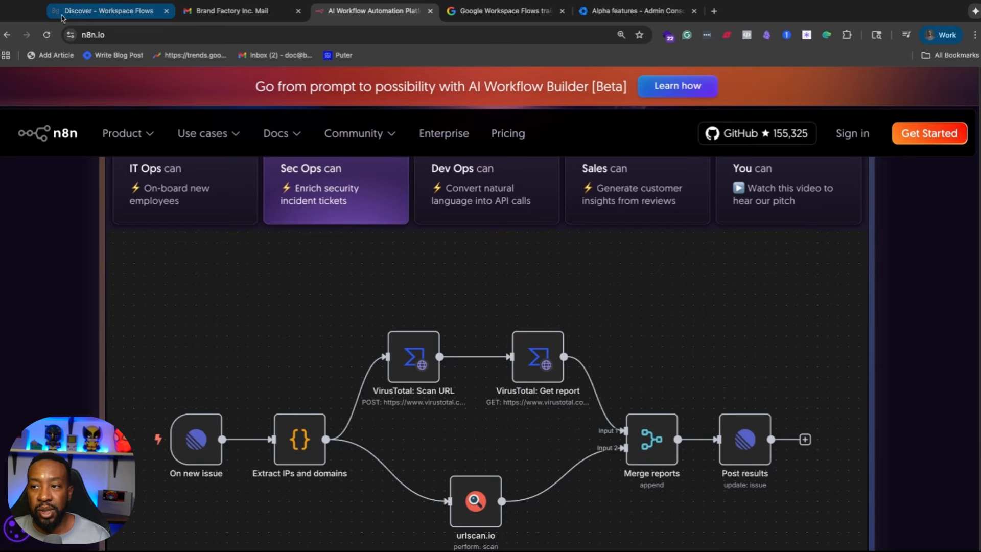
left_click(115, 17)
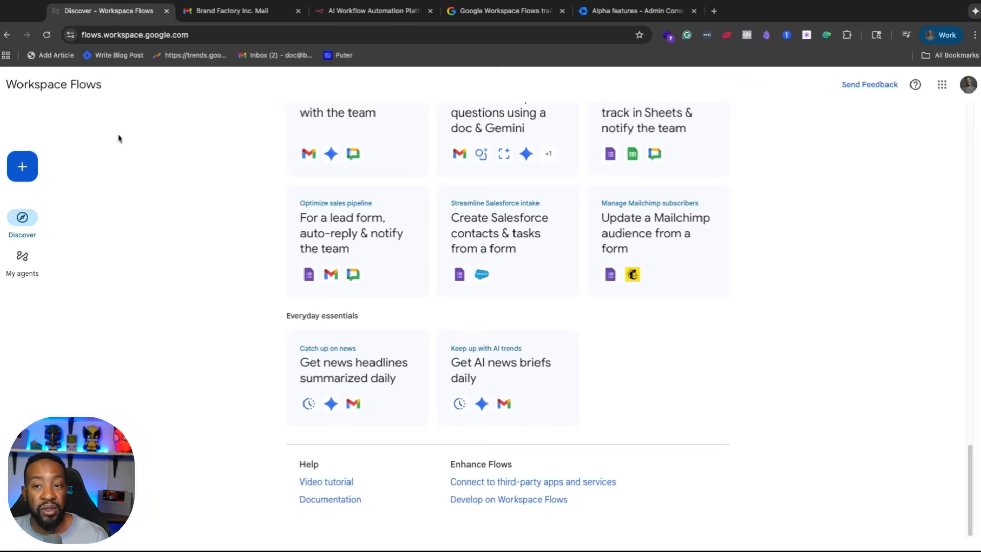
scroll(140, 191, "up", 15)
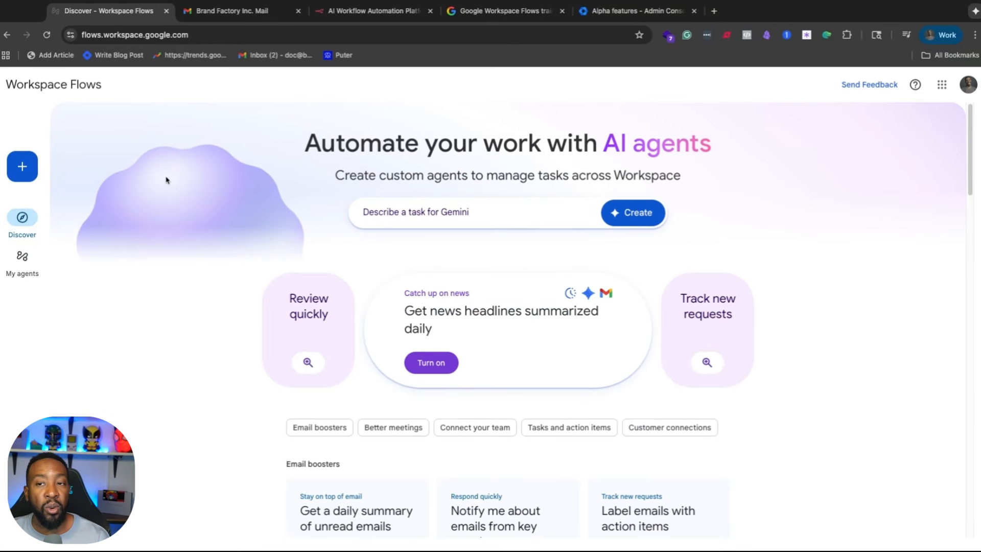